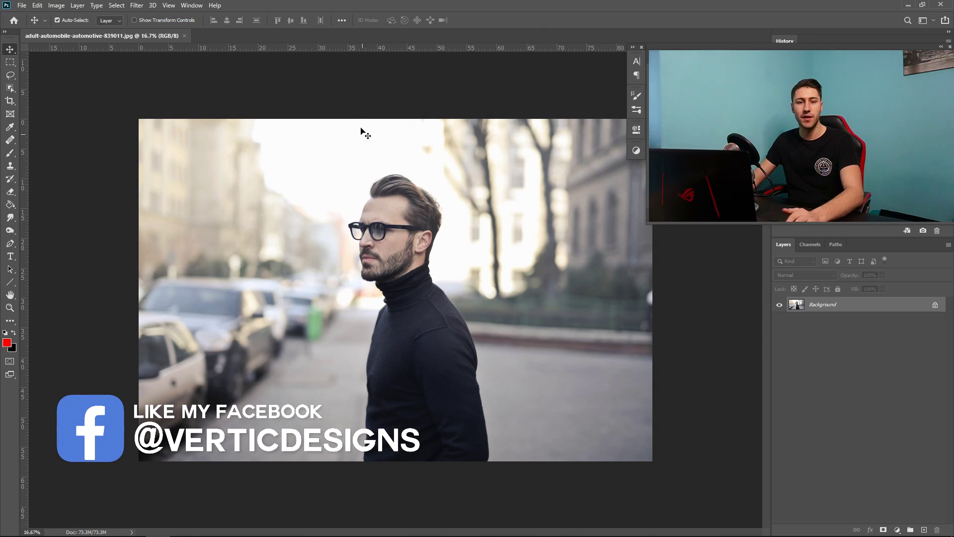
- Make the Object Selection Tool active in Rectangle mode from the selection-tools flyout
click(22, 5)
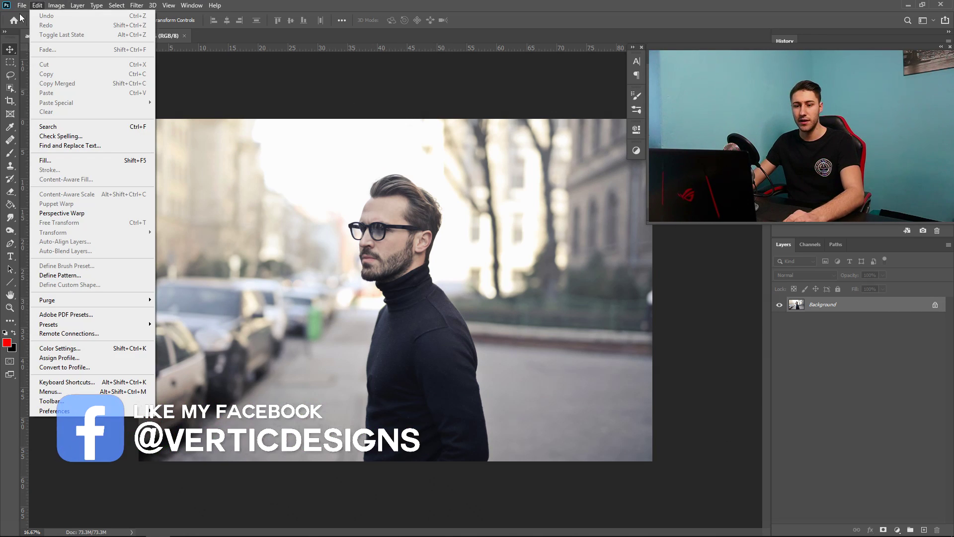
click(22, 4)
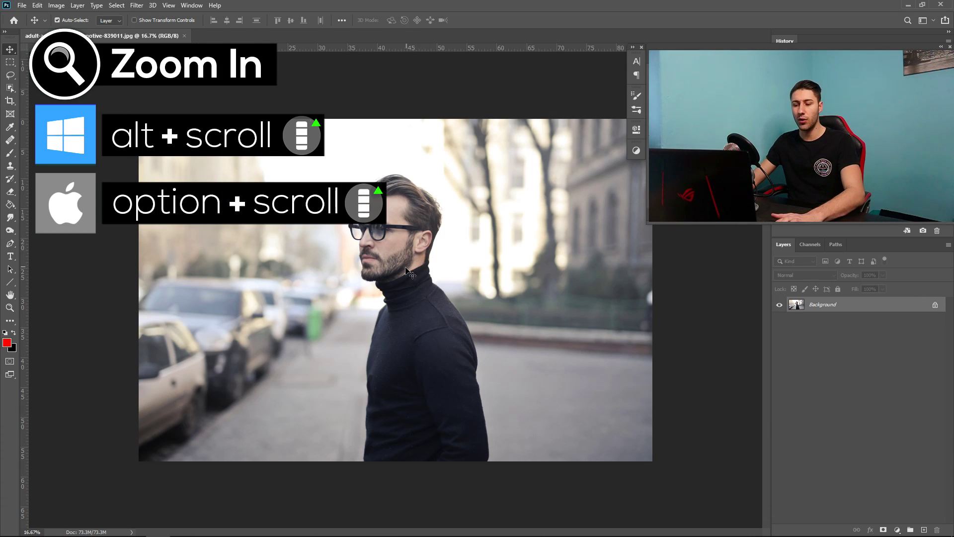
scroll(410, 262, up, 4)
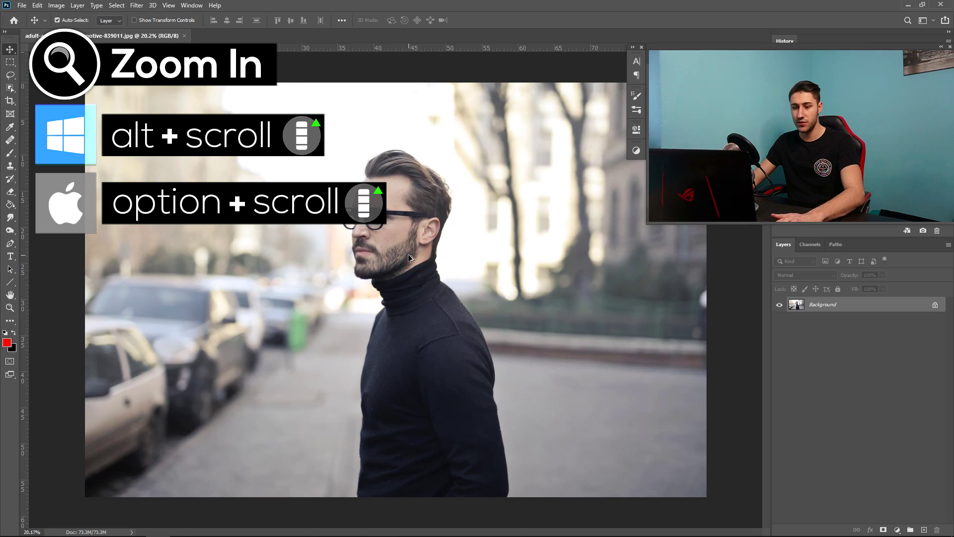
scroll(409, 248, down, 1)
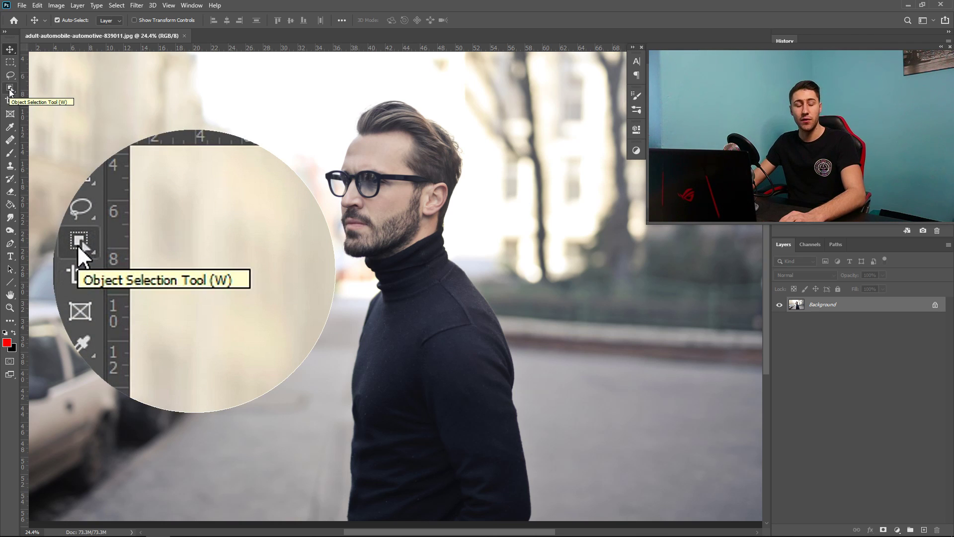
click(10, 90)
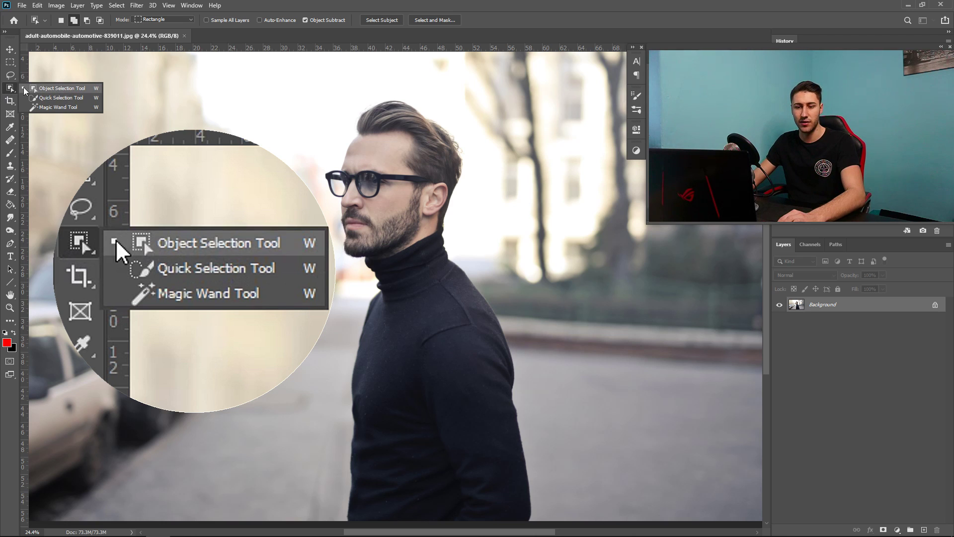
click(57, 88)
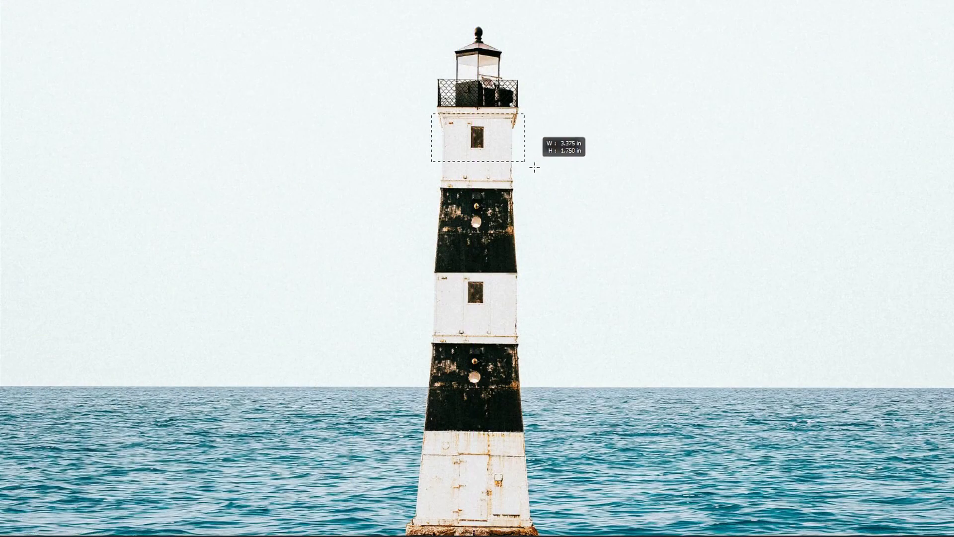
drag(532, 162, 526, 188)
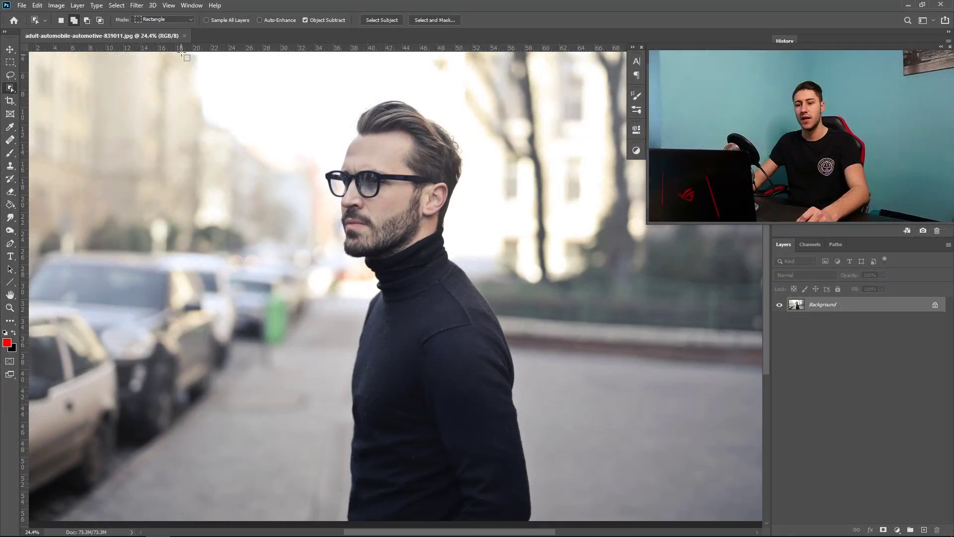
- Change the Object Selection mode from Rectangle to Lasso
click(164, 19)
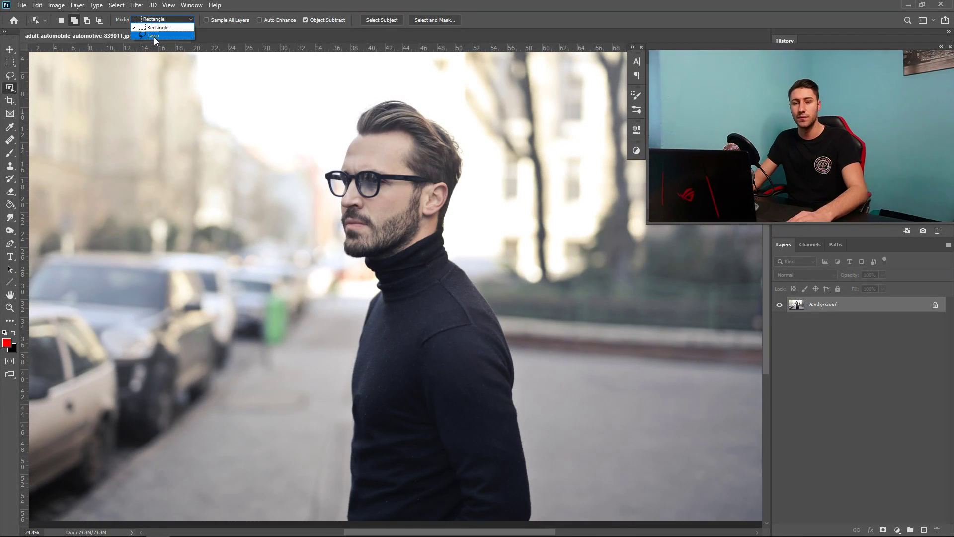
click(156, 28)
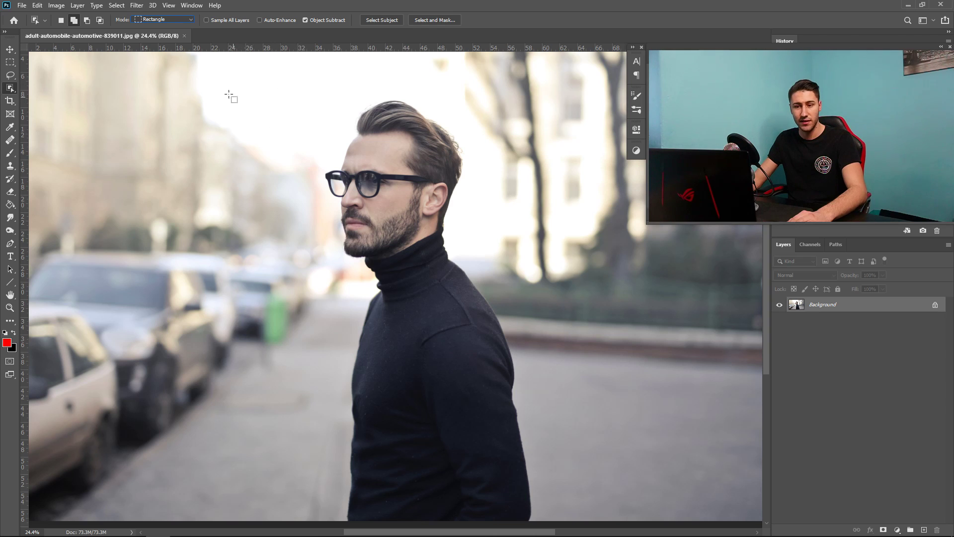
click(159, 19)
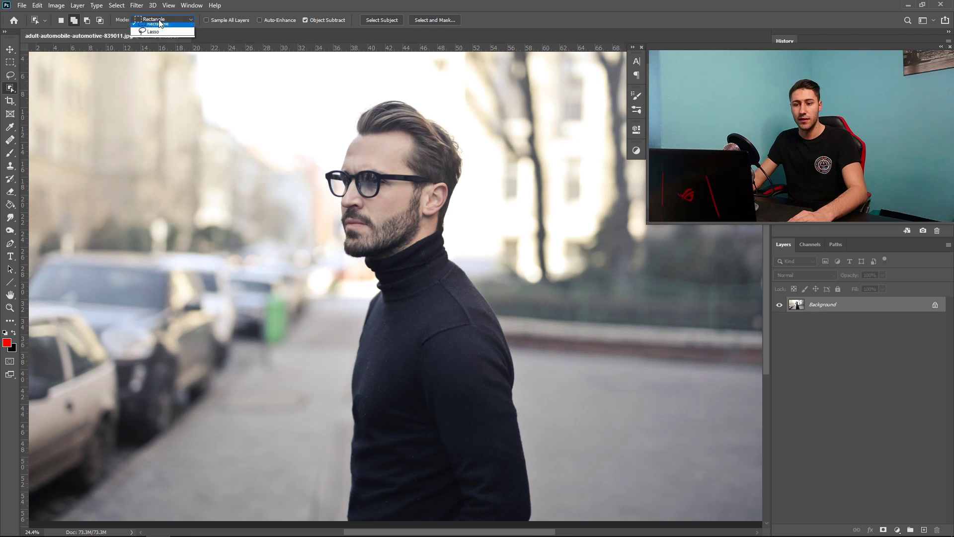
click(148, 37)
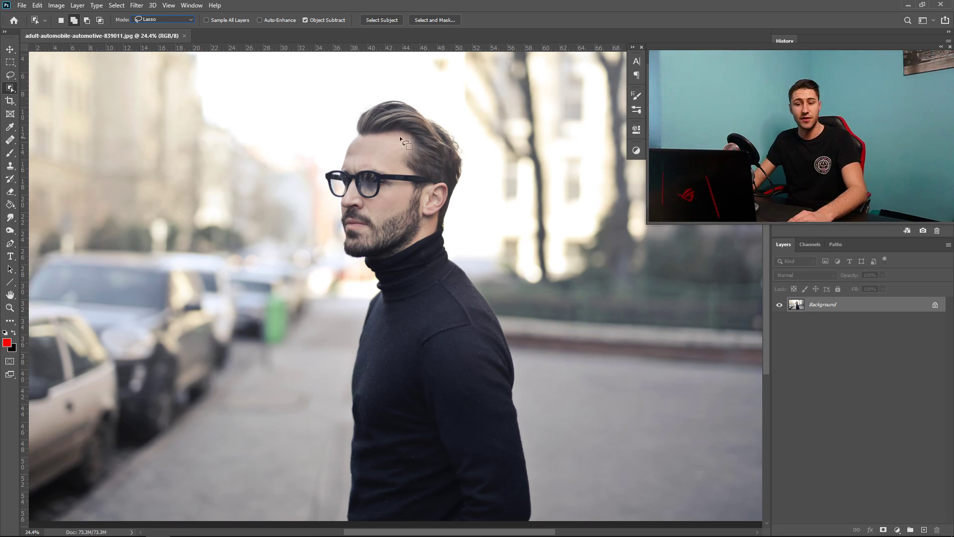
click(174, 21)
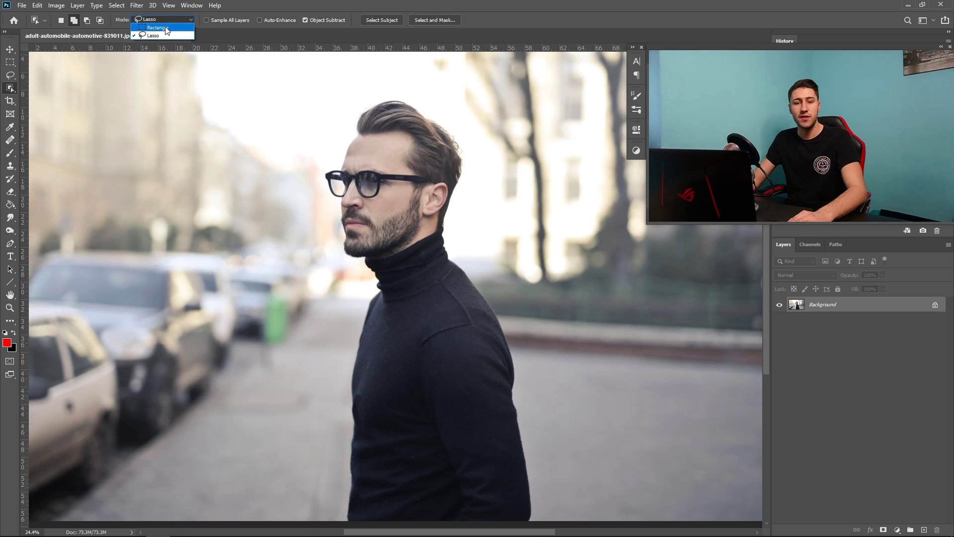
- Put Object Selection back in Rectangle mode and zoom out to fit the whole street photo
click(166, 28)
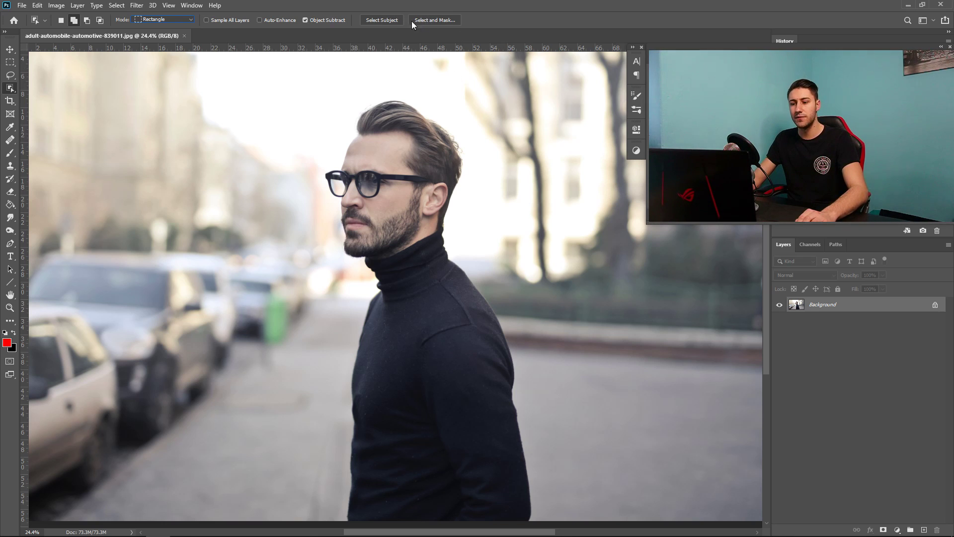
click(376, 20)
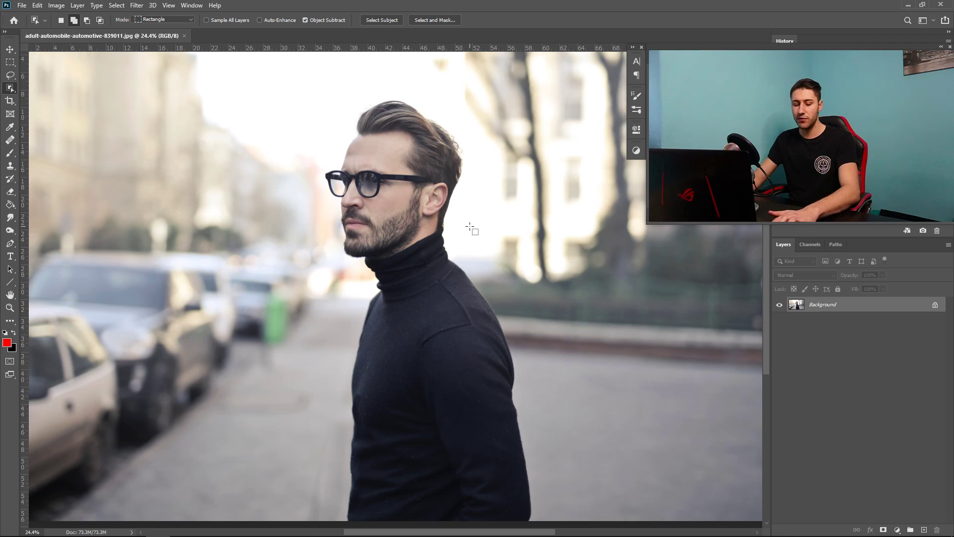
scroll(473, 248, down, 1)
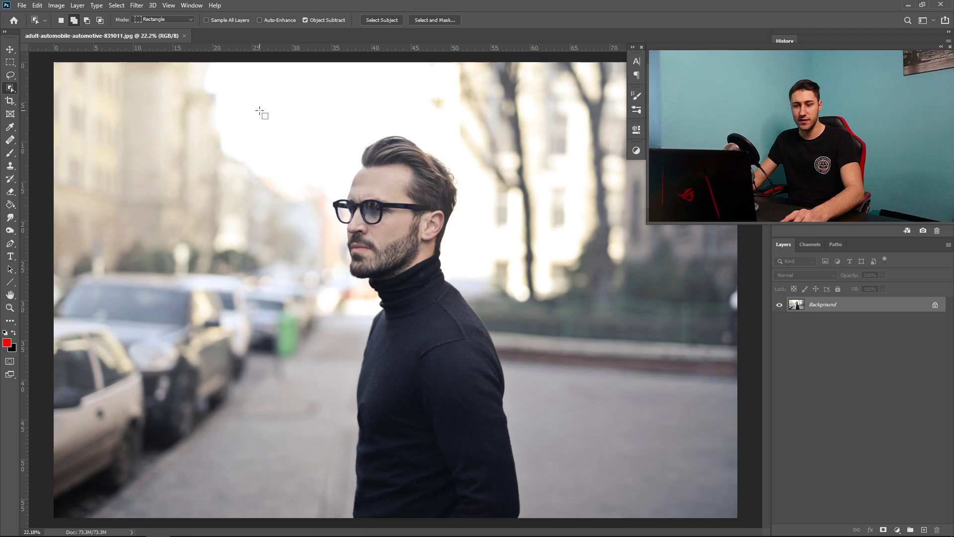
- Select the man by boxing him from head to bottom, then zoom in on his face
drag(260, 110, 543, 526)
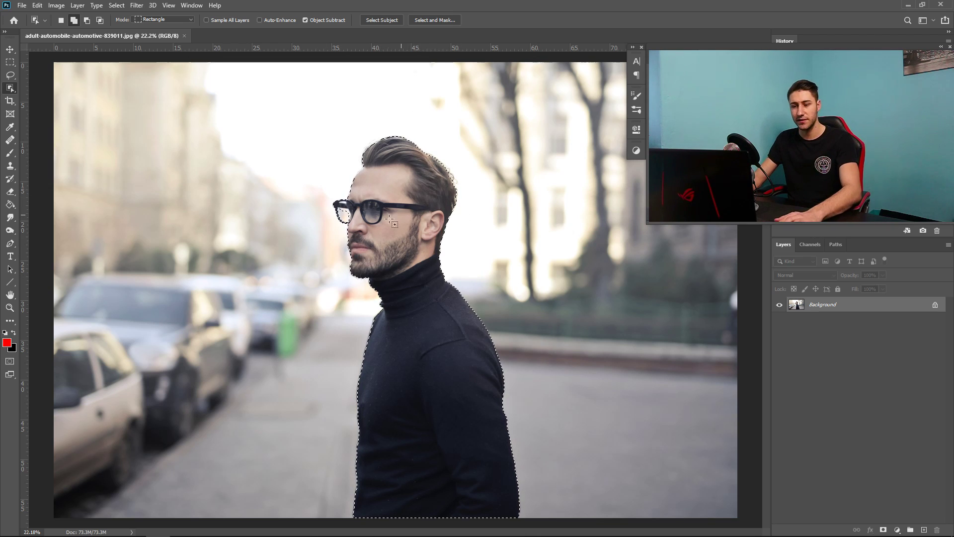
scroll(410, 220, up, 7)
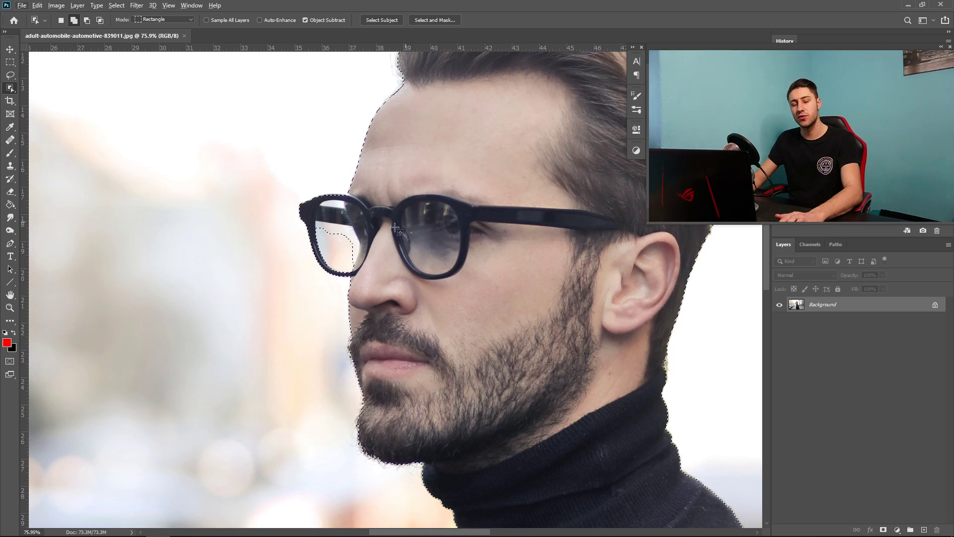
scroll(361, 219, up, 2)
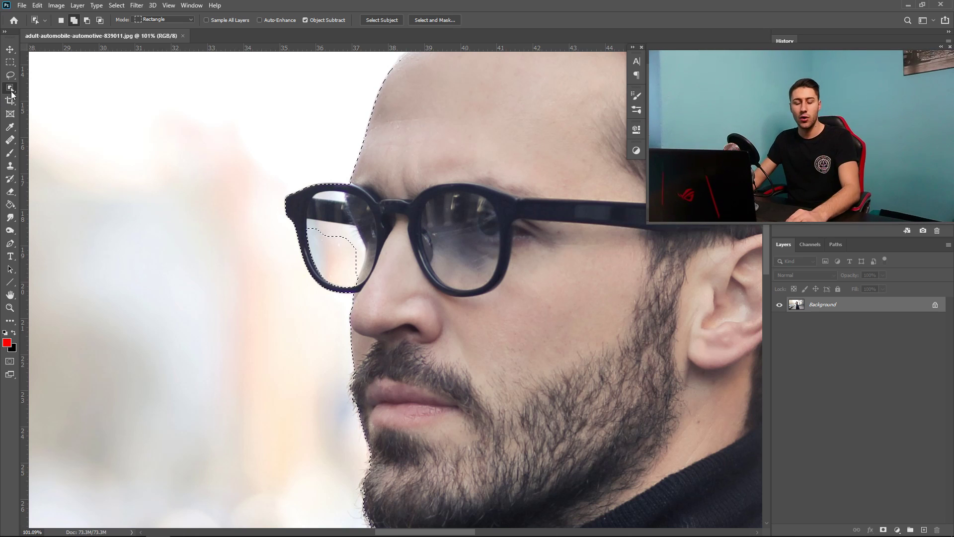
- With the Quick Selection Tool, add the nose bridge and whole left lens to the selection
right_click(11, 92)
click(49, 99)
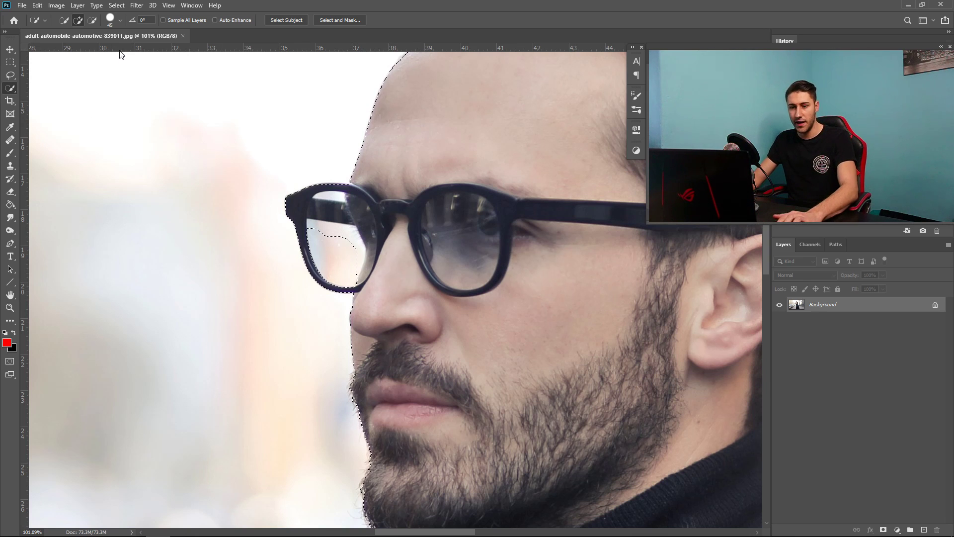
click(93, 20)
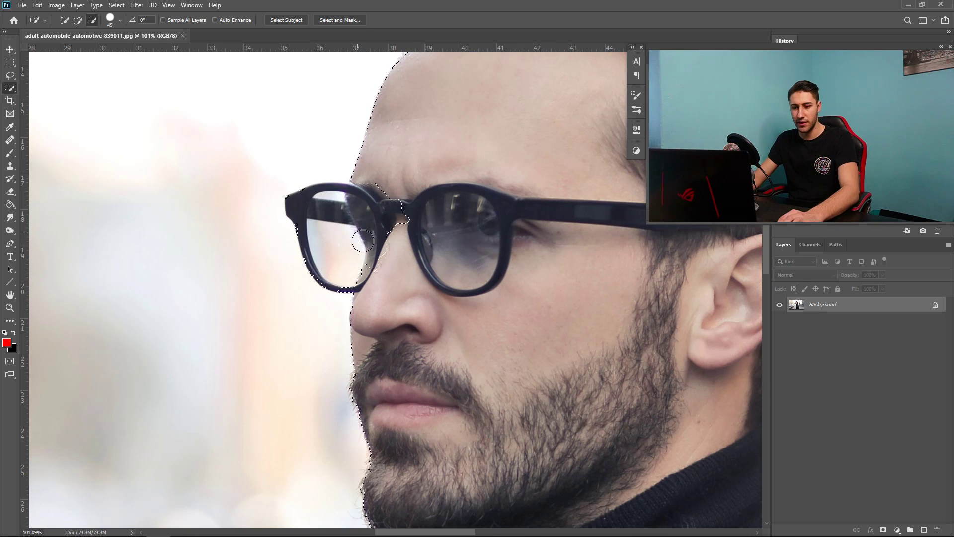
mouse_move(407, 241)
mouse_down()
mouse_move(362, 212)
mouse_move(370, 169)
mouse_move(455, 189)
mouse_move(408, 215)
mouse_move(398, 255)
mouse_move(402, 210)
mouse_move(381, 227)
mouse_up()
click(77, 20)
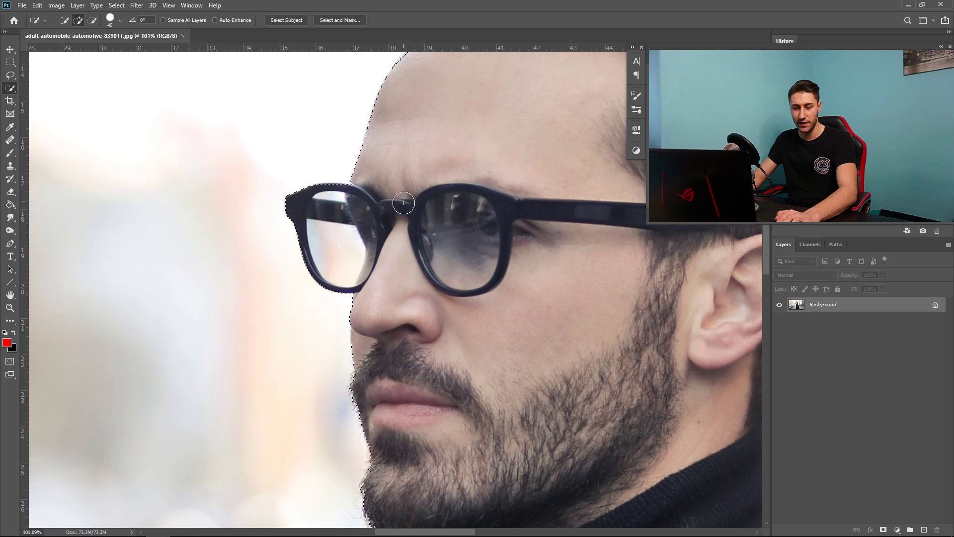
alt+scroll(471, 227, down, 1)
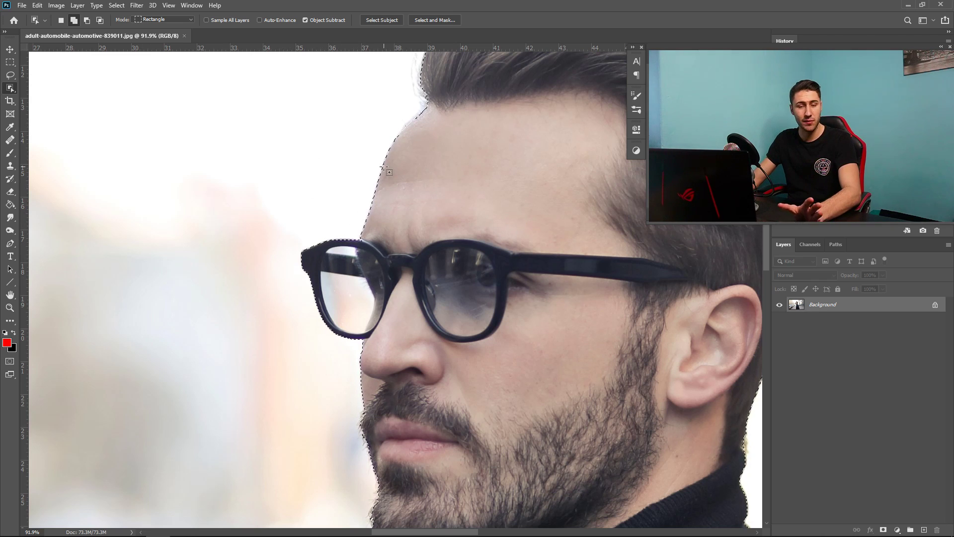
scroll(445, 213, down, 2)
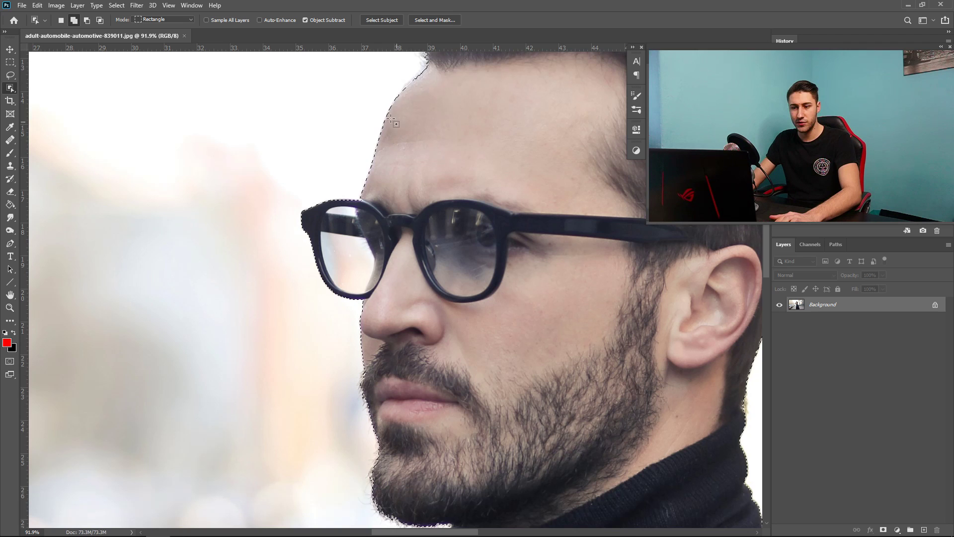
scroll(477, 178, down, 2)
scroll(479, 178, down, 5)
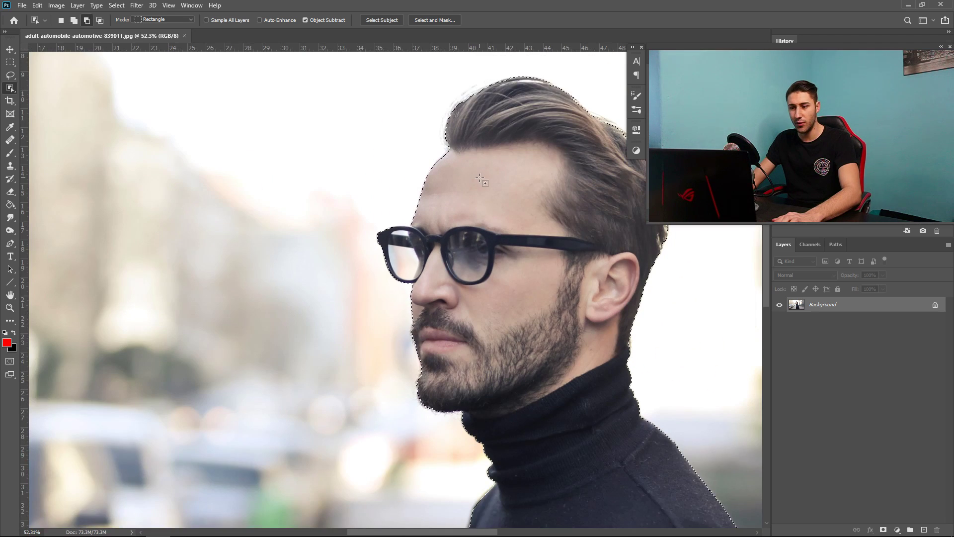
scroll(500, 232, up, 3)
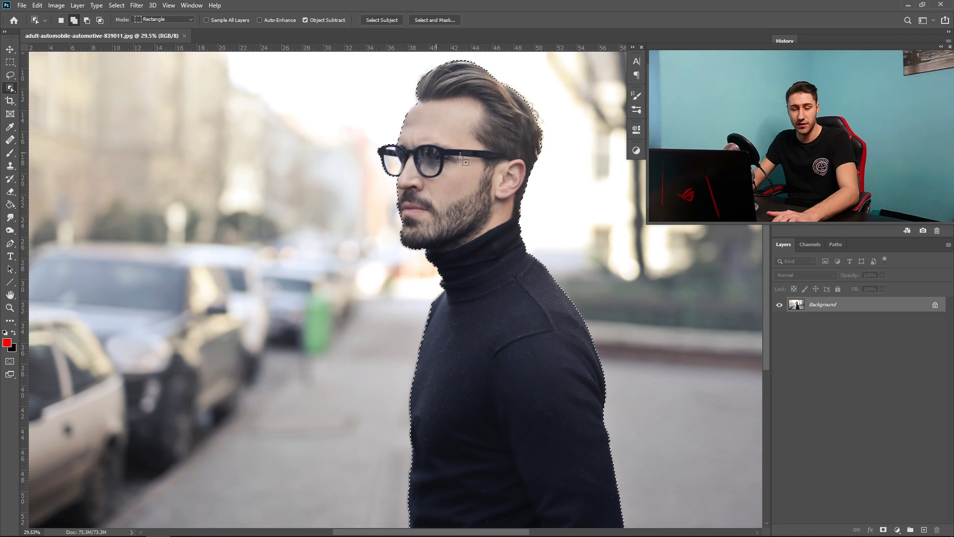
scroll(497, 218, up, 3)
scroll(508, 185, up, 2)
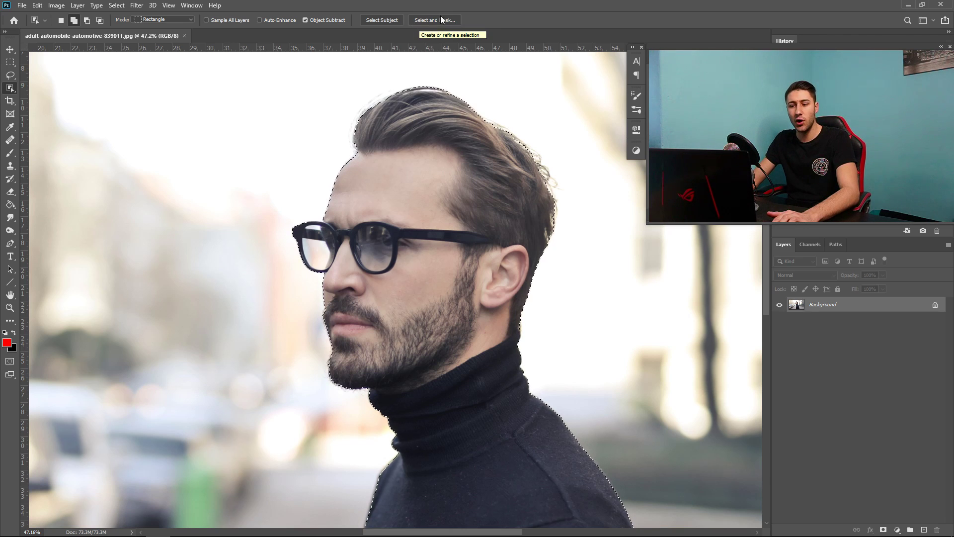
click(9, 61)
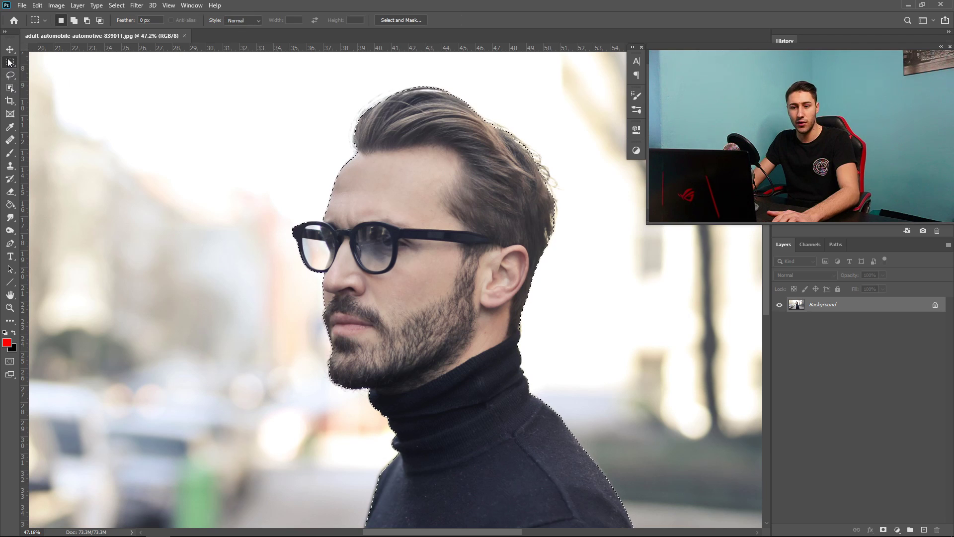
click(10, 87)
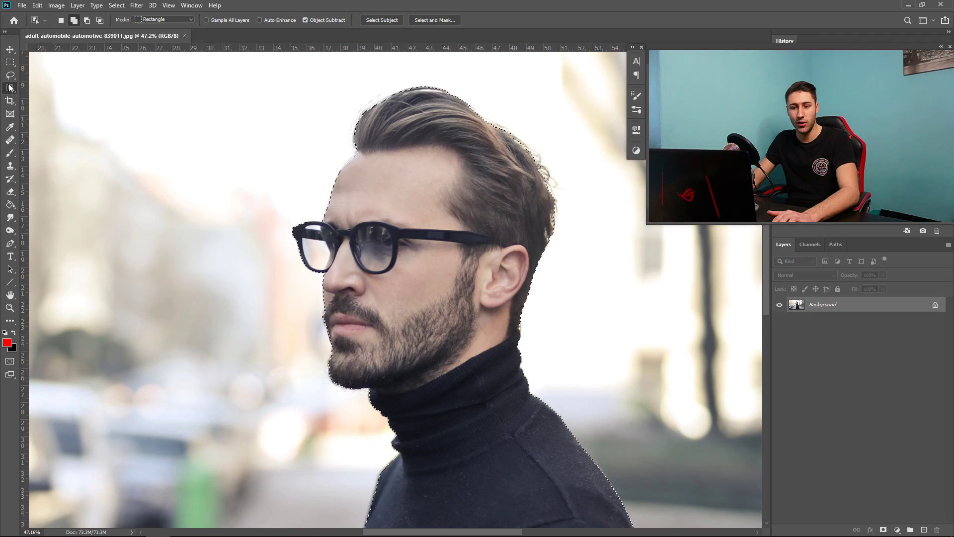
click(9, 50)
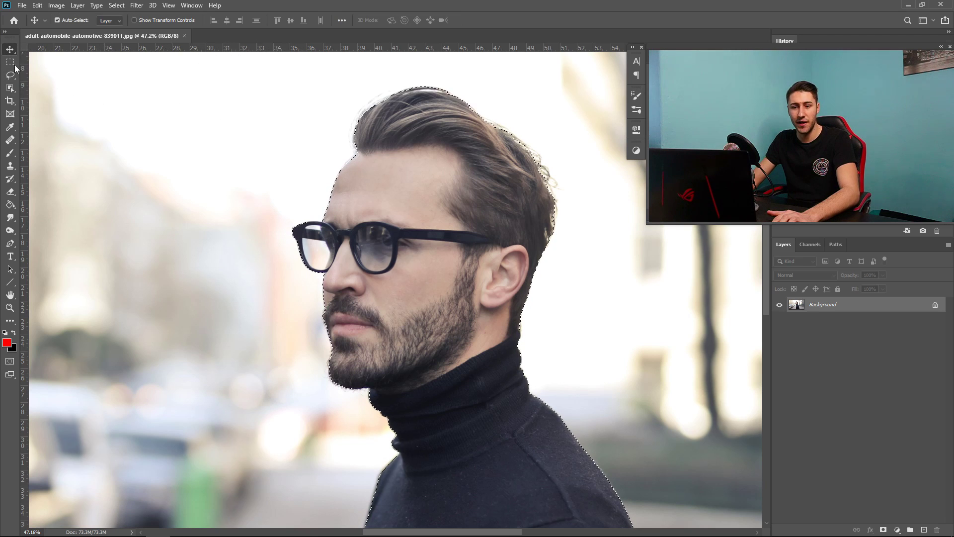
click(9, 88)
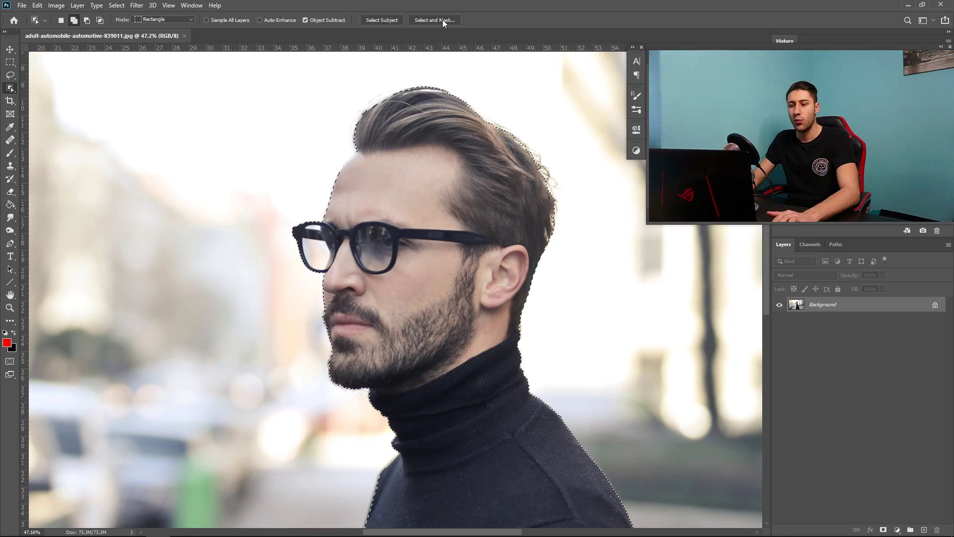
- Open Select and Mask and set the Refine Edge Brush to size 90
click(428, 21)
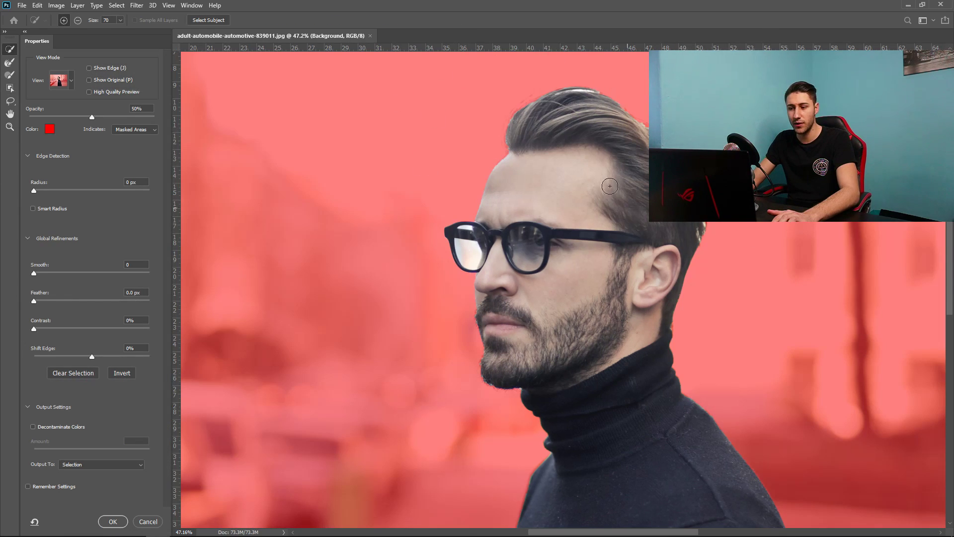
drag(594, 532, 623, 520)
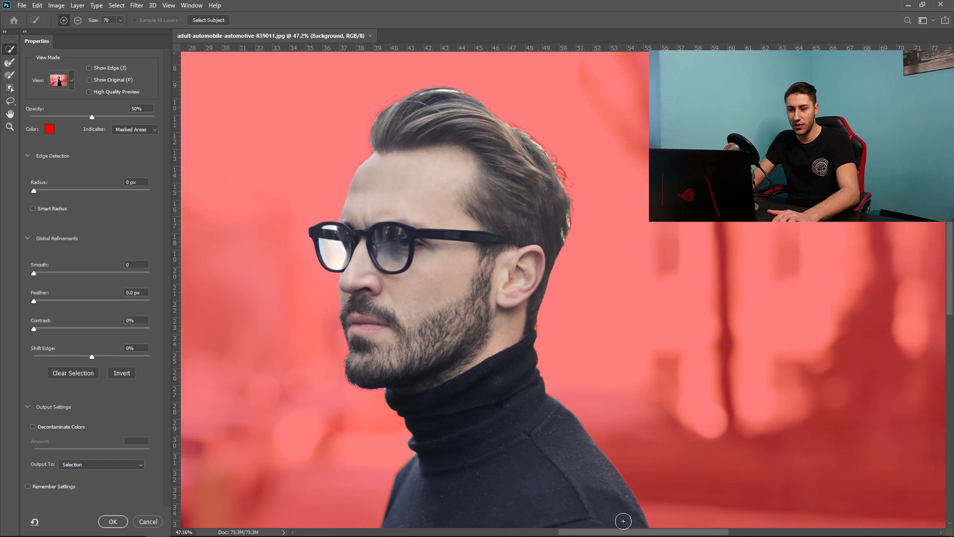
scroll(364, 175, down, 1)
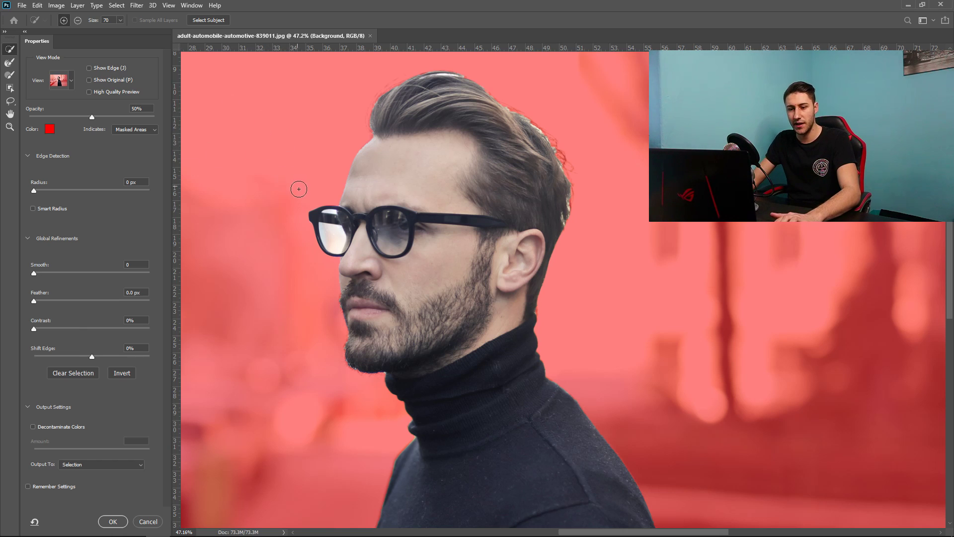
scroll(288, 181, down, 2)
scroll(515, 193, up, 3)
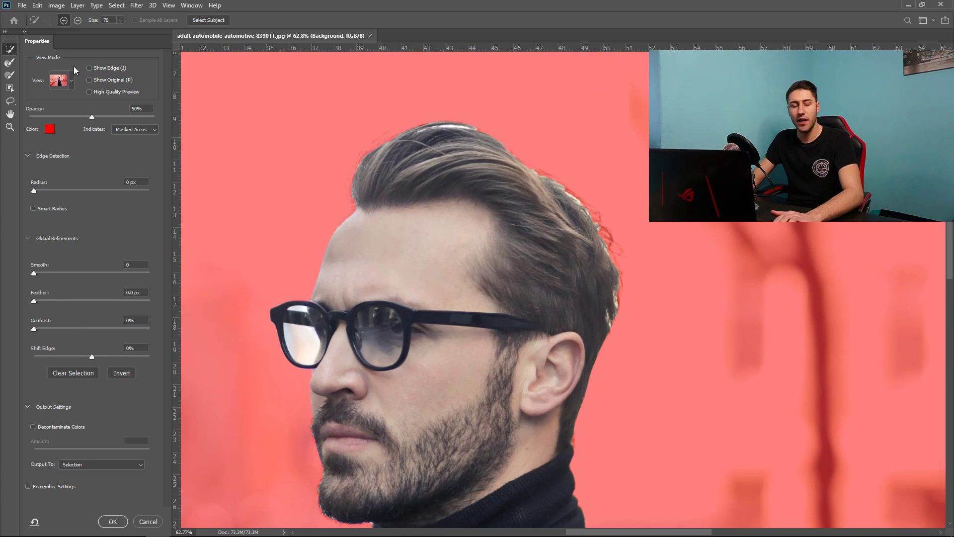
click(10, 62)
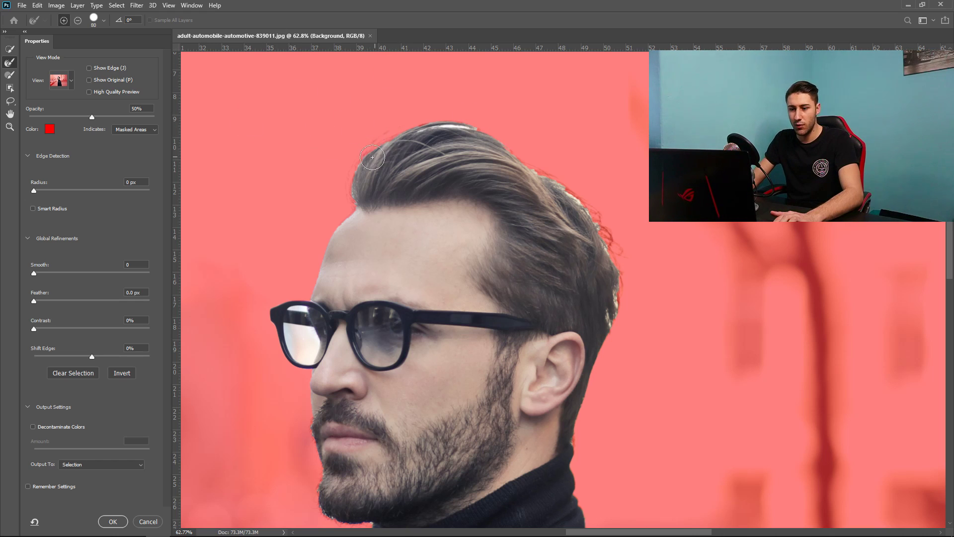
key(bracketright)
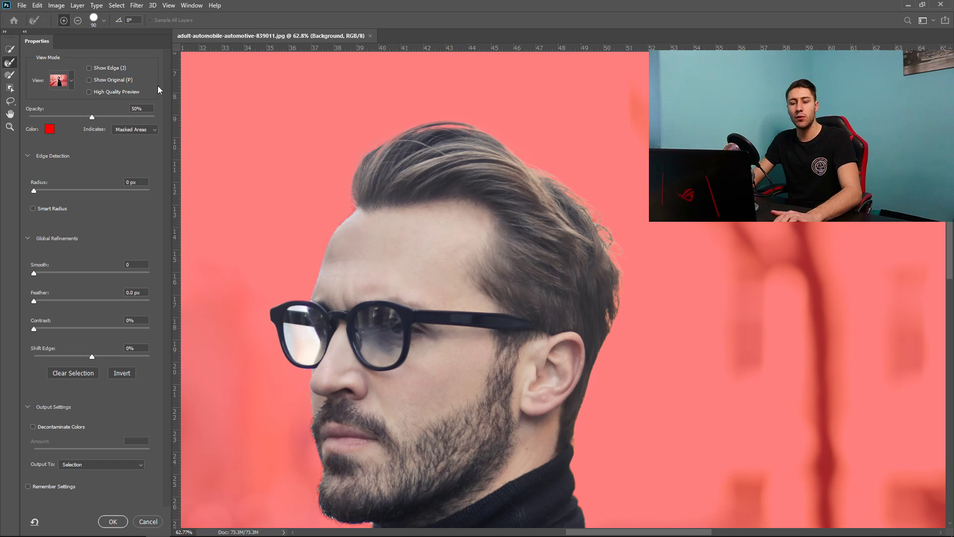
click(89, 68)
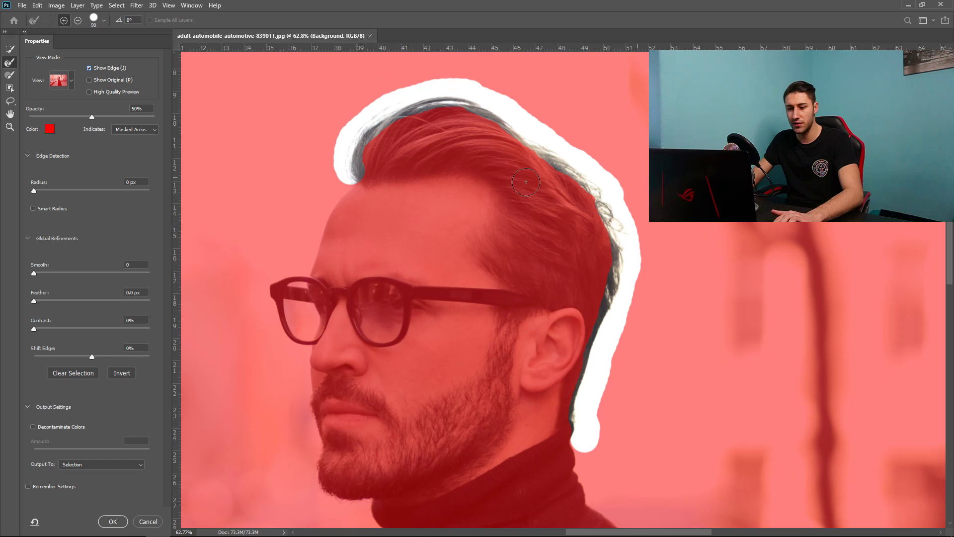
scroll(460, 237, up, 5)
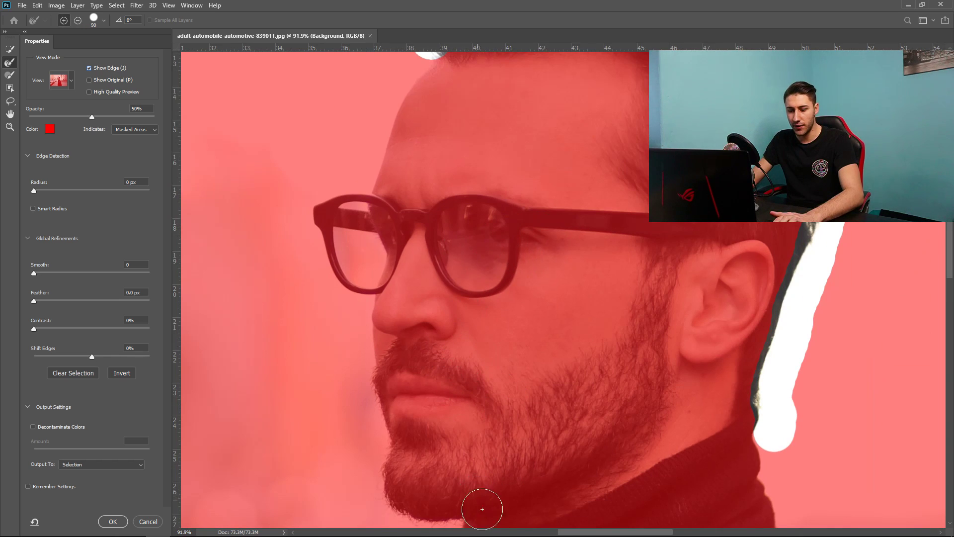
drag(585, 533, 595, 533)
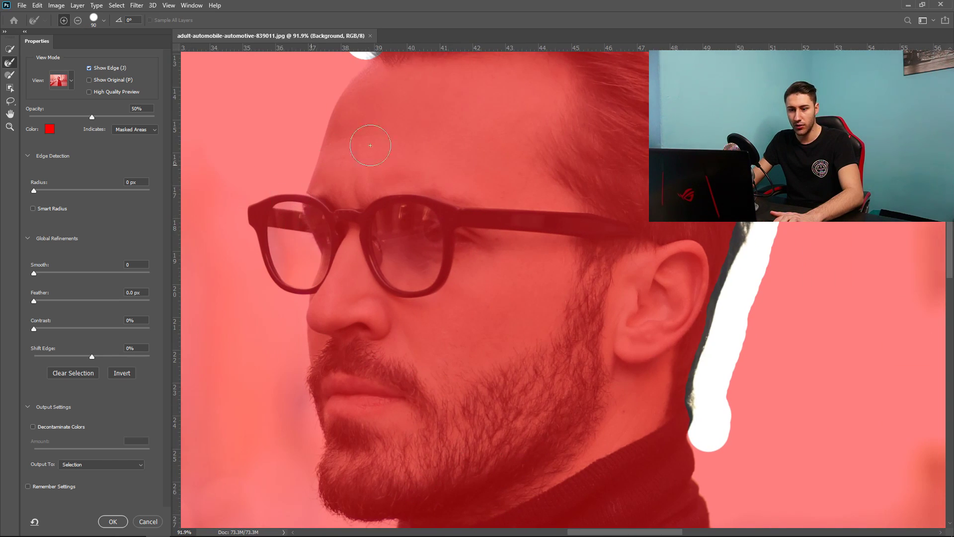
- Restore the plain red overlay and refine the mask over the left lens and its top highlight
click(91, 68)
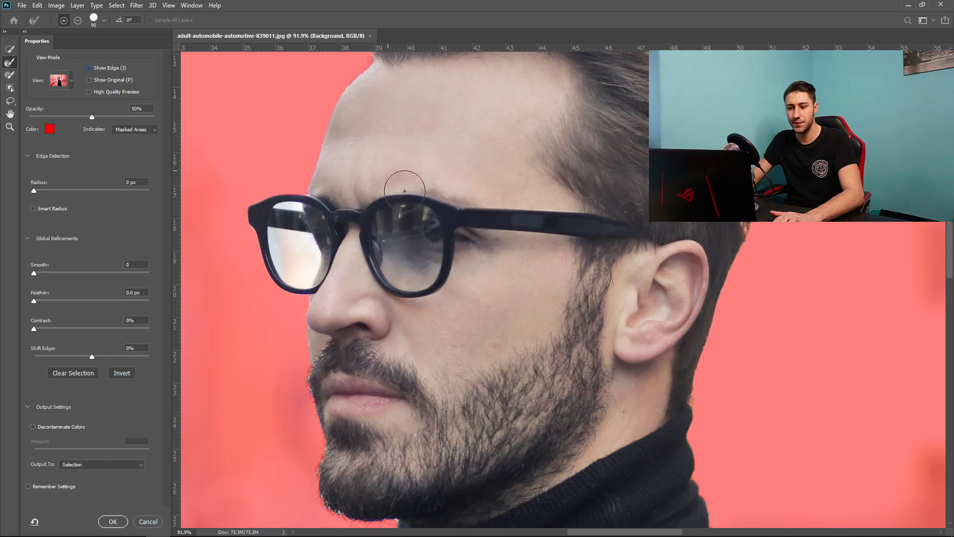
drag(275, 235, 301, 266)
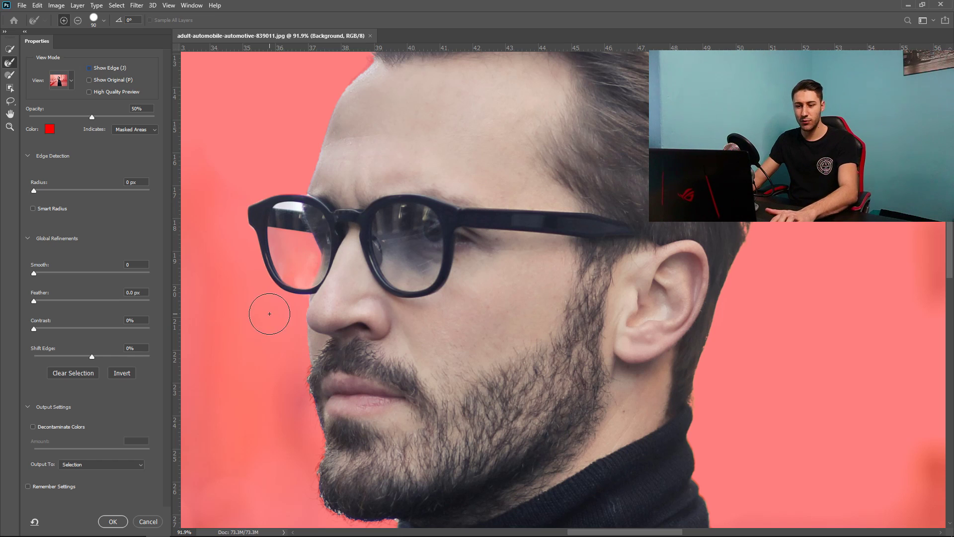
drag(290, 267, 288, 251)
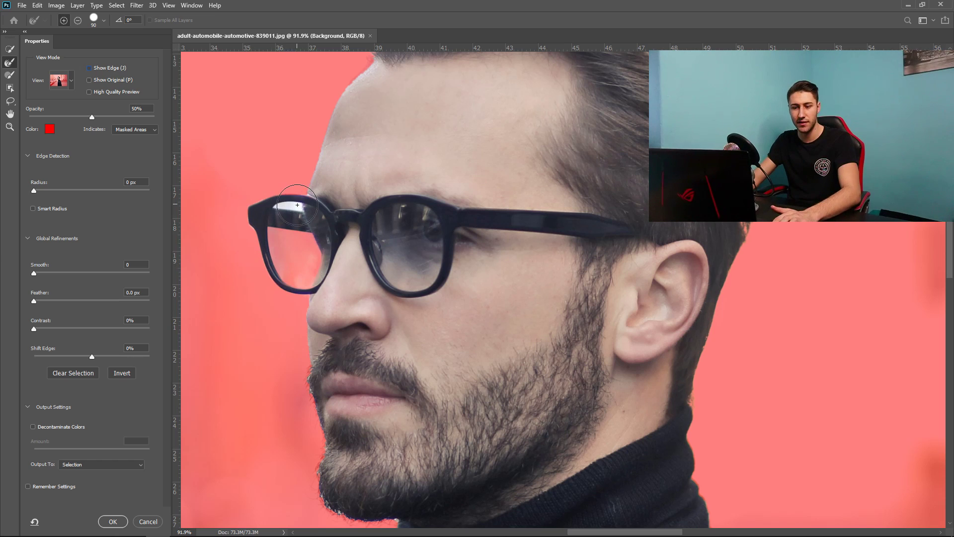
drag(297, 206, 286, 203)
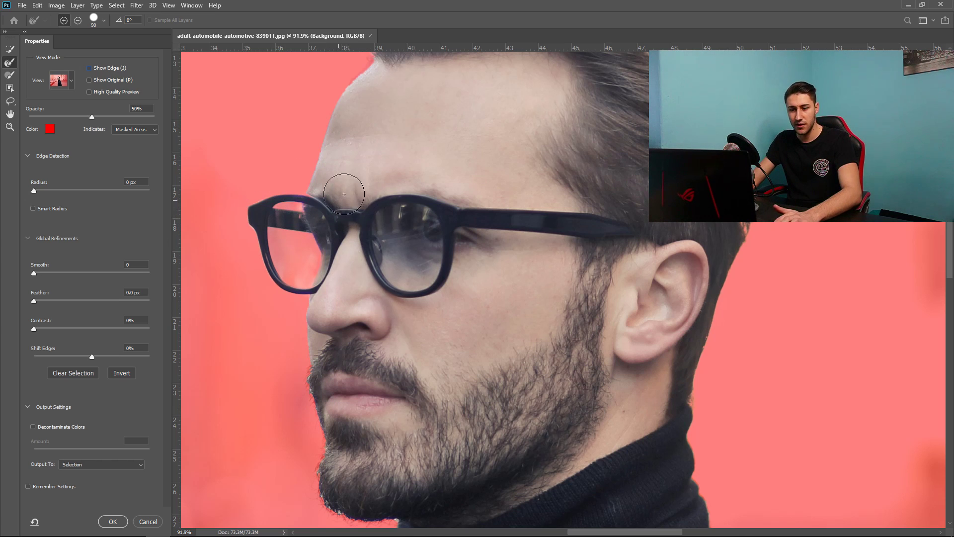
scroll(323, 203, up, 2)
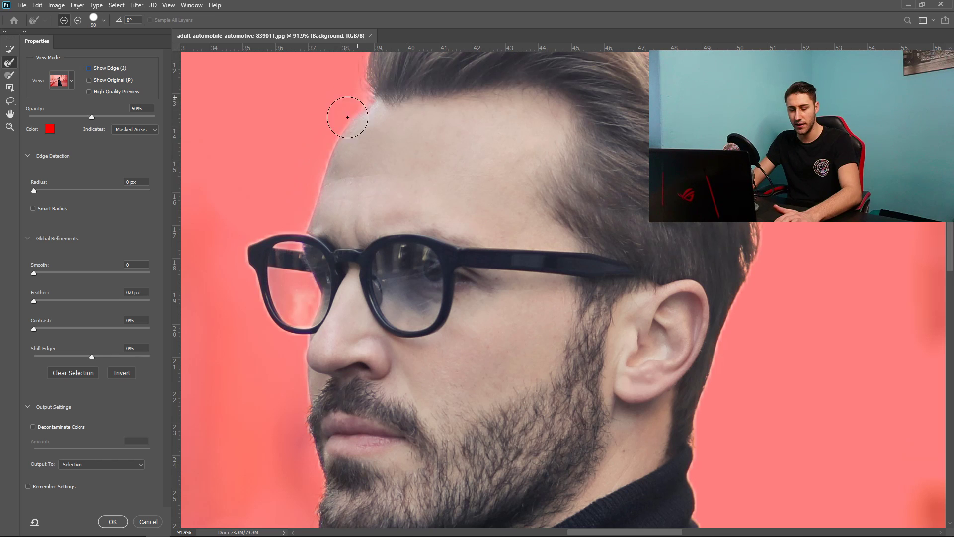
scroll(324, 127, up, 3)
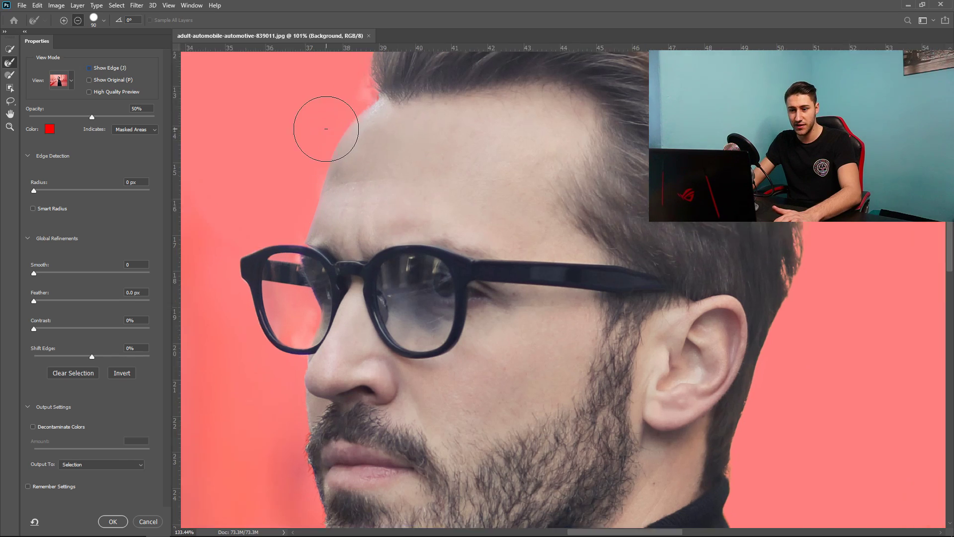
scroll(362, 159, up, 2)
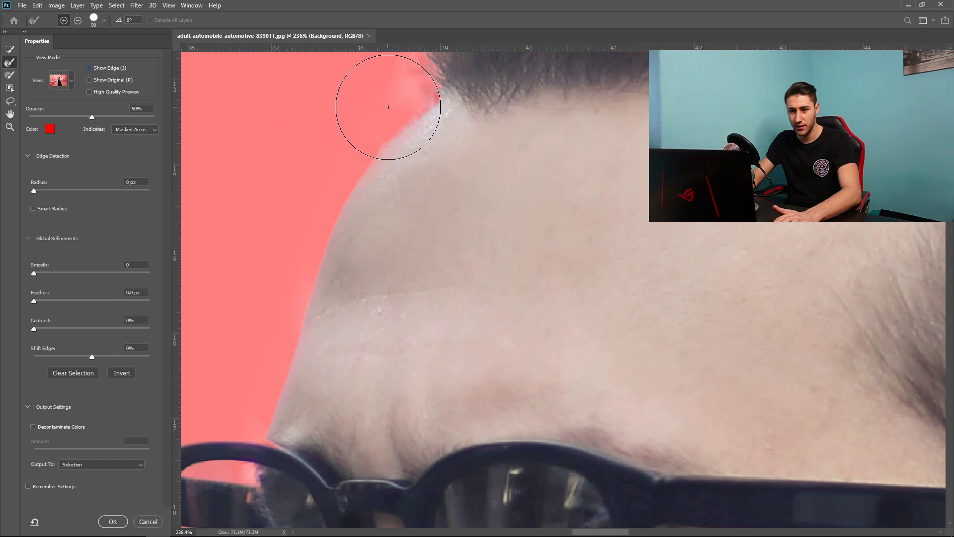
scroll(486, 242, down, 4)
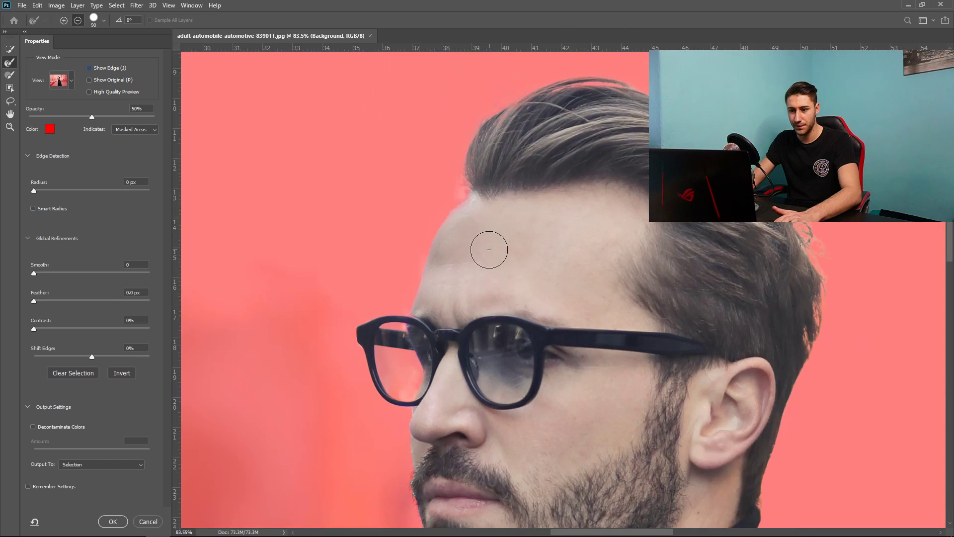
- Refine the face edge from nose to beard and around the chin
scroll(487, 249, down, 3)
scroll(463, 255, up, 3)
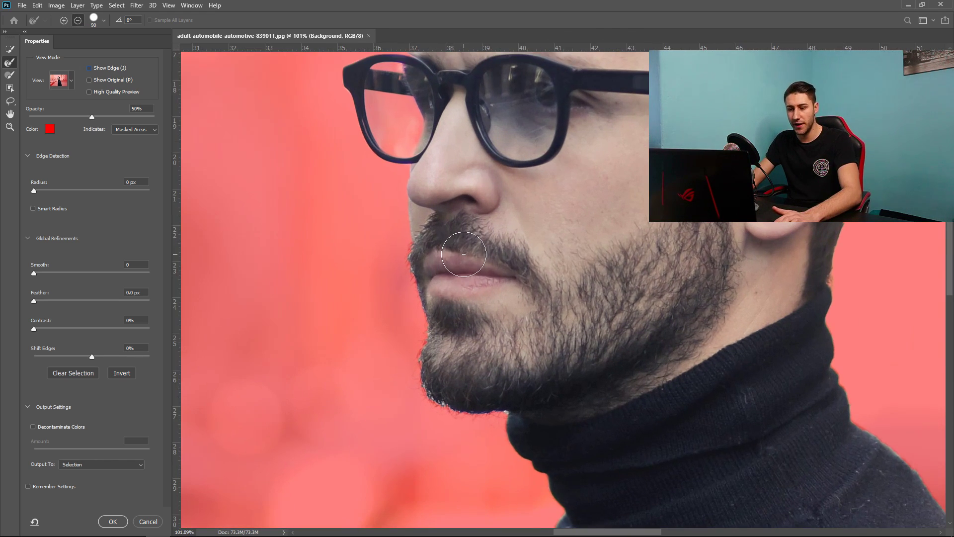
mouse_move(398, 182)
mouse_down()
mouse_move(389, 188)
mouse_move(393, 247)
mouse_up()
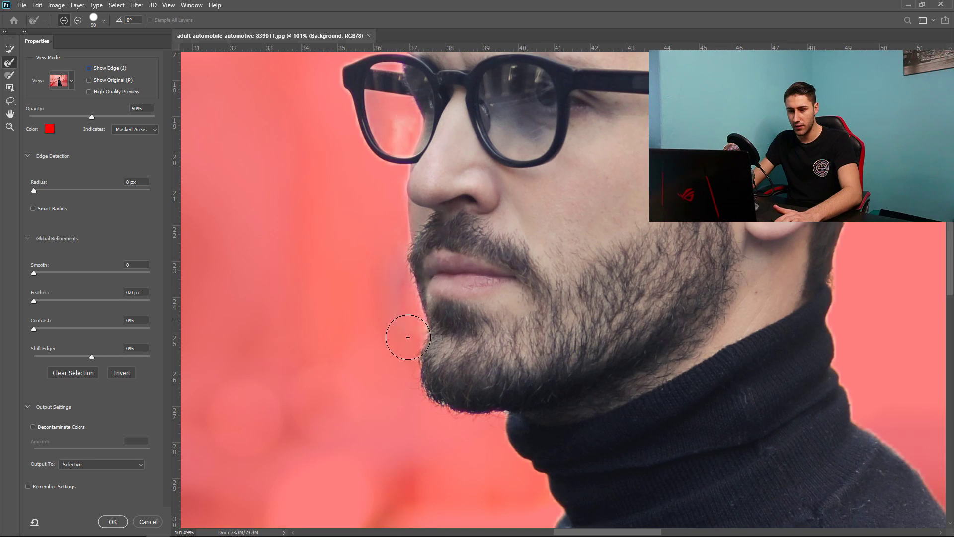
mouse_move(407, 337)
mouse_down()
mouse_move(400, 374)
mouse_move(421, 404)
mouse_move(447, 428)
mouse_move(497, 433)
mouse_move(500, 458)
mouse_move(526, 486)
mouse_move(540, 480)
mouse_up()
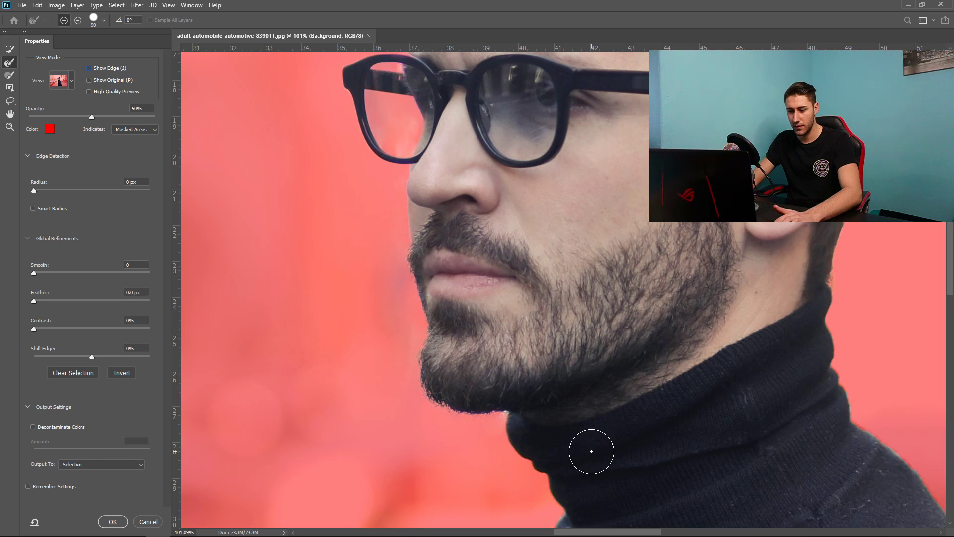
- Refine the mask down the turtleneck's left edge
scroll(591, 452, down, 5)
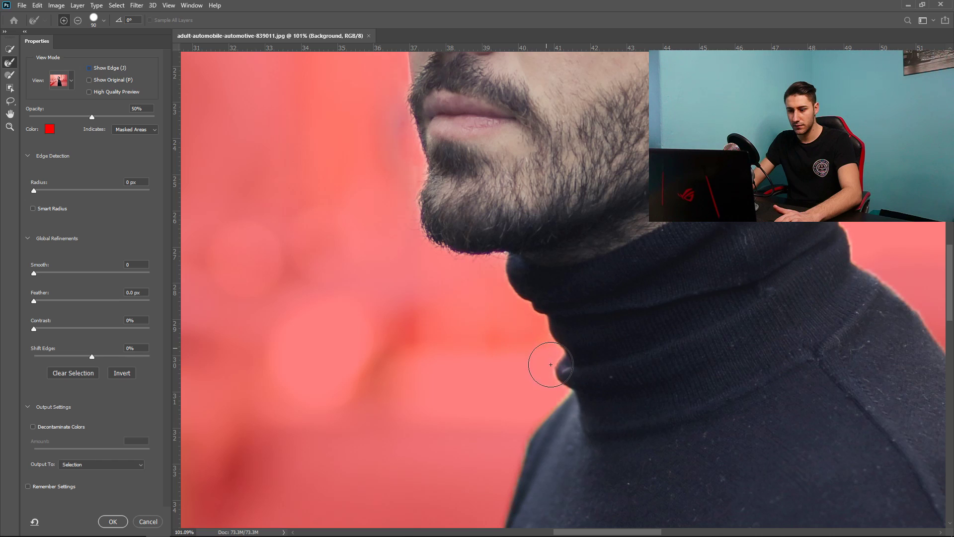
drag(551, 364, 494, 473)
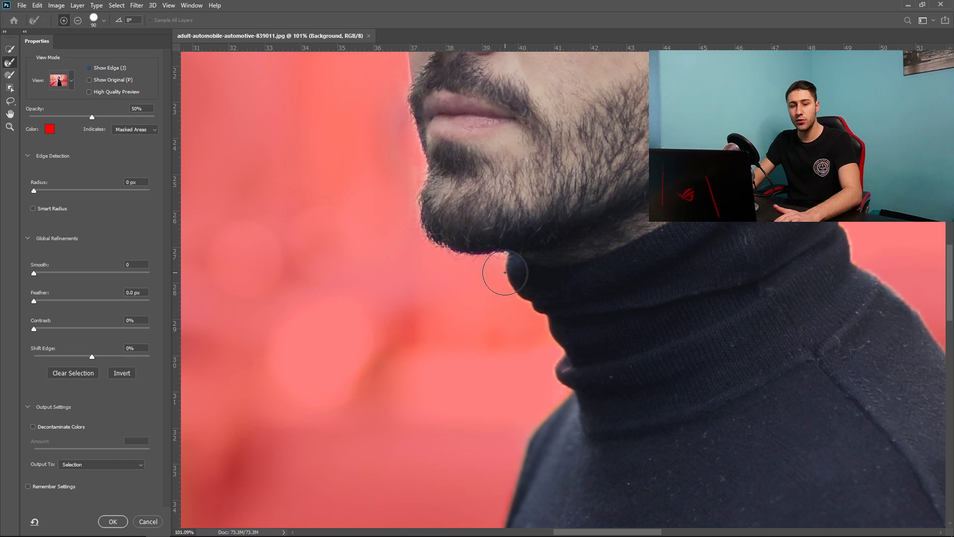
scroll(449, 271, down, 9)
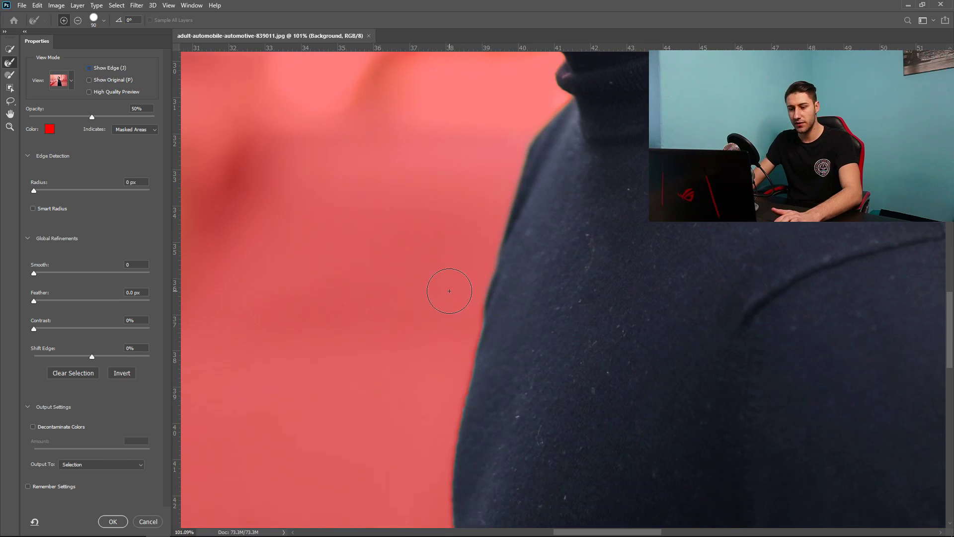
mouse_move(449, 290)
mouse_down()
mouse_move(479, 262)
mouse_move(455, 360)
mouse_up()
drag(450, 398, 432, 496)
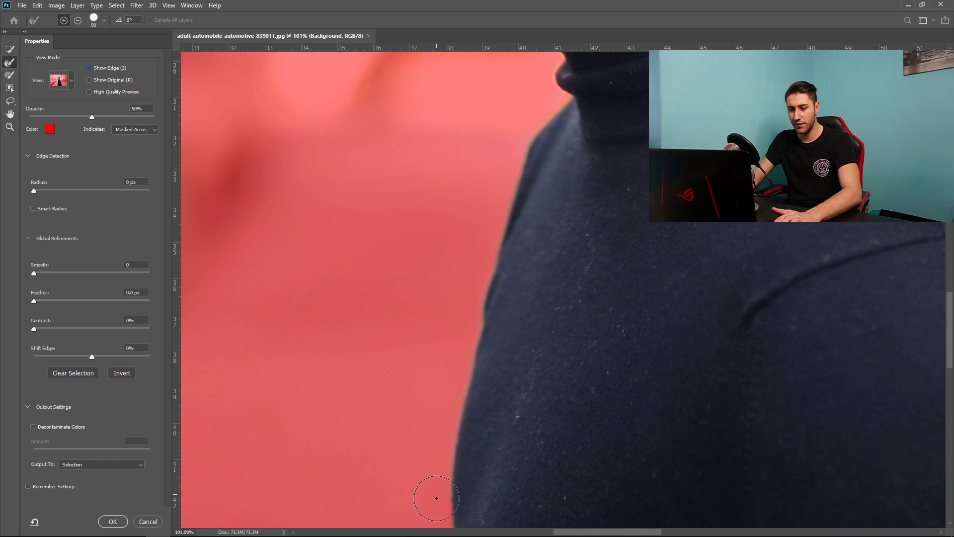
scroll(437, 354, down, 2)
scroll(437, 354, down, 4)
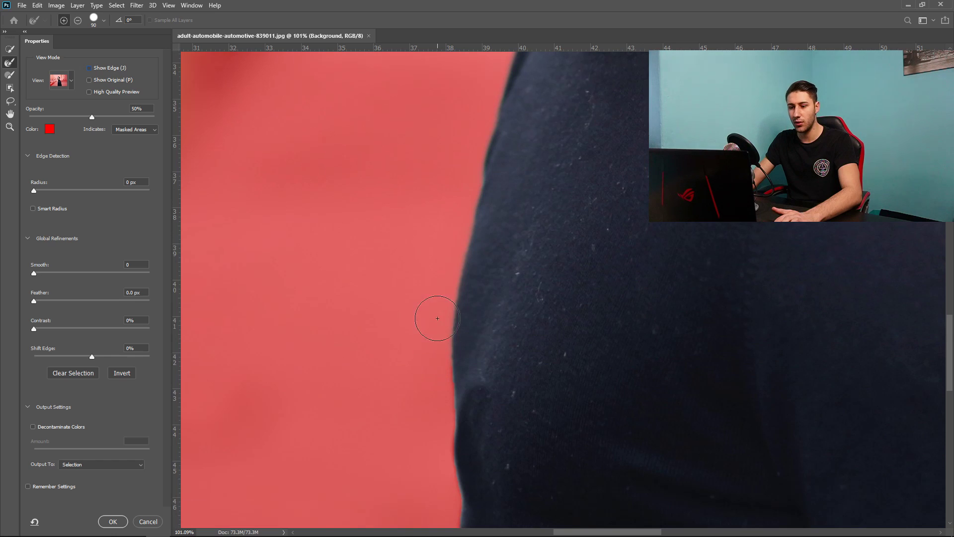
mouse_move(435, 349)
mouse_down()
mouse_move(435, 457)
mouse_move(443, 417)
mouse_up()
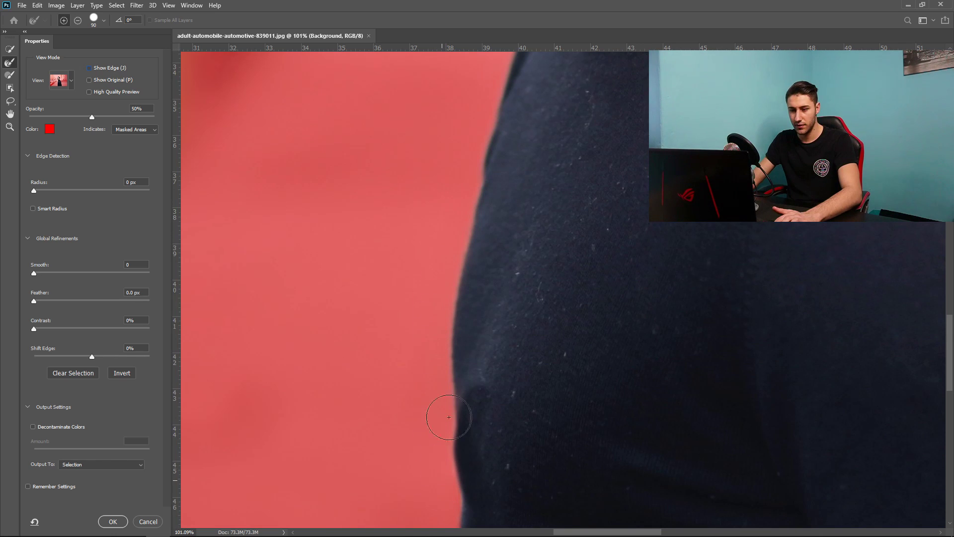
scroll(491, 297, down, 2)
scroll(491, 297, down, 2)
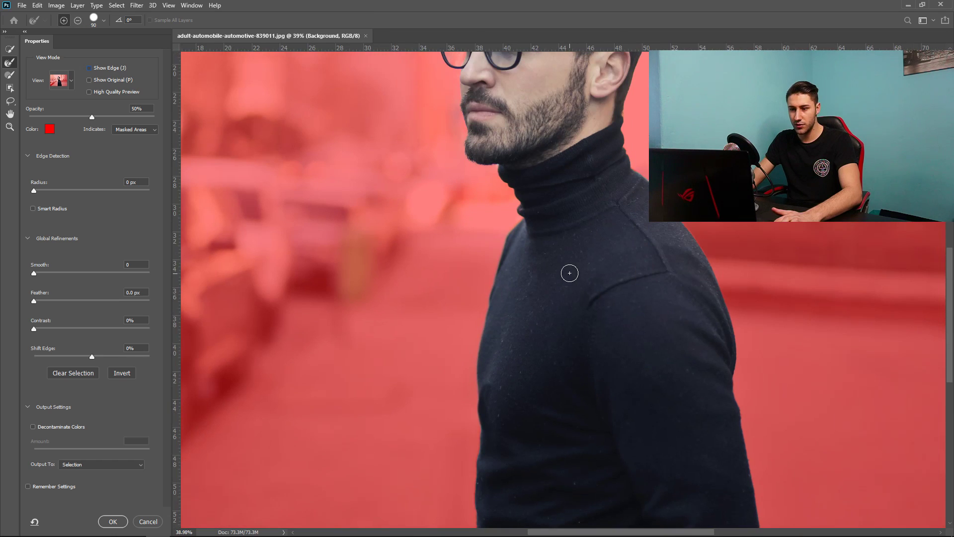
- Turn on Show Edge and extend the refined band down the right shoulder edge
click(90, 68)
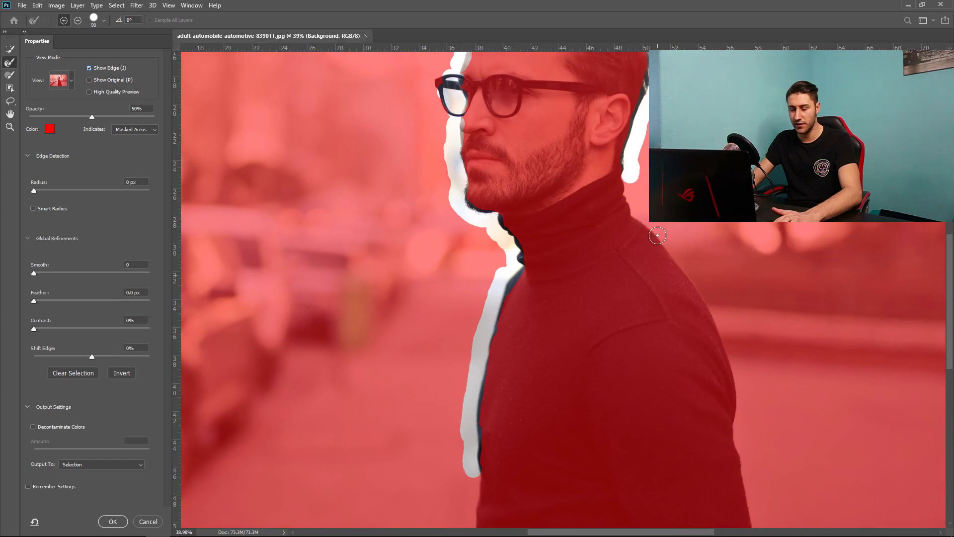
scroll(800, 325, up, 2)
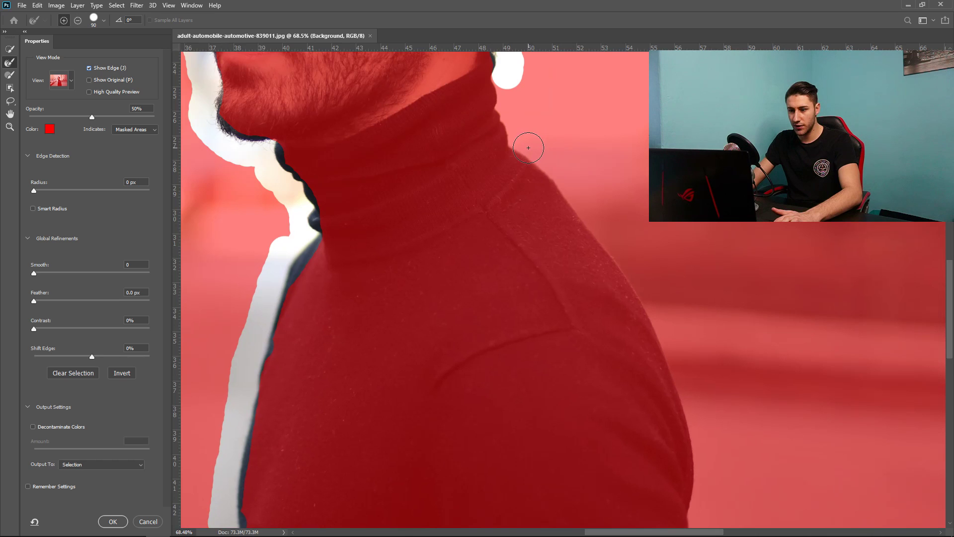
mouse_move(528, 147)
mouse_down()
mouse_move(558, 166)
mouse_move(591, 219)
mouse_up()
mouse_move(949, 264)
mouse_down()
mouse_move(949, 343)
mouse_move(949, 314)
mouse_up()
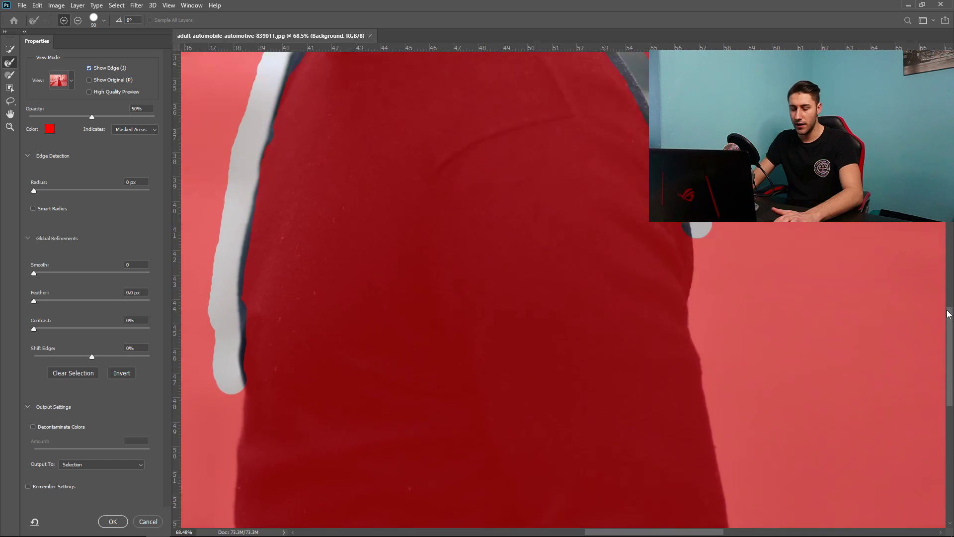
scroll(949, 314, up, 5)
scroll(949, 314, down, 2)
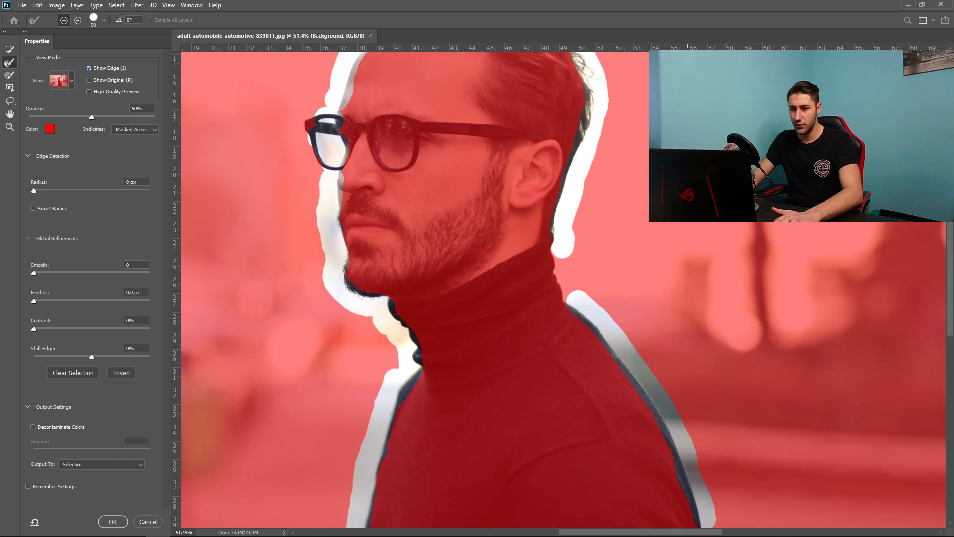
scroll(350, 154, up, 2)
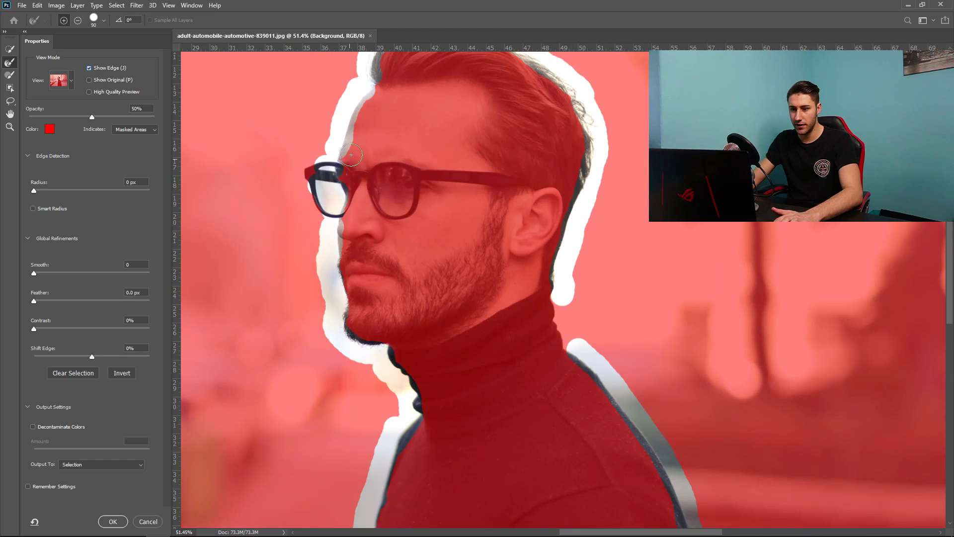
- Hide the edge band and toggle Show Original on and off to compare with the refined mask
click(89, 69)
click(89, 80)
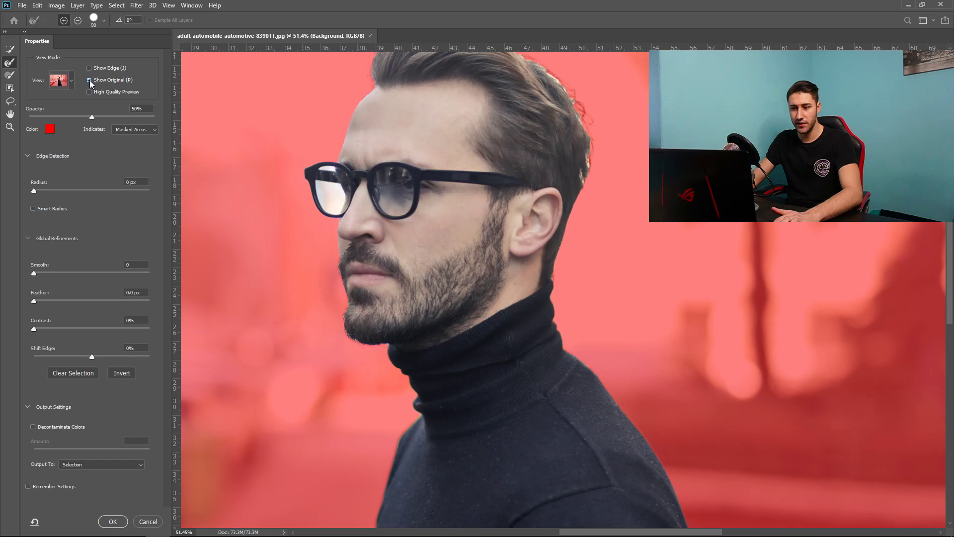
scroll(516, 192, up, 3)
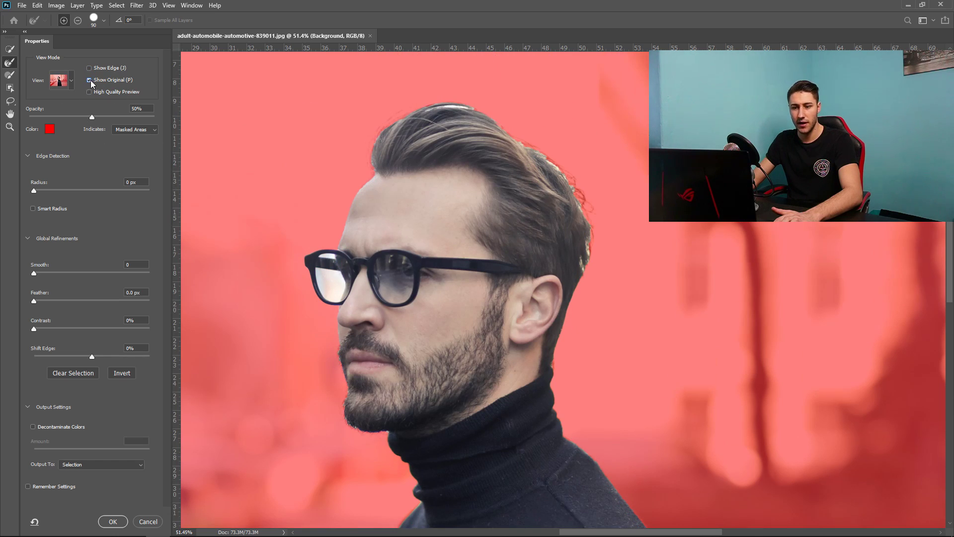
click(89, 80)
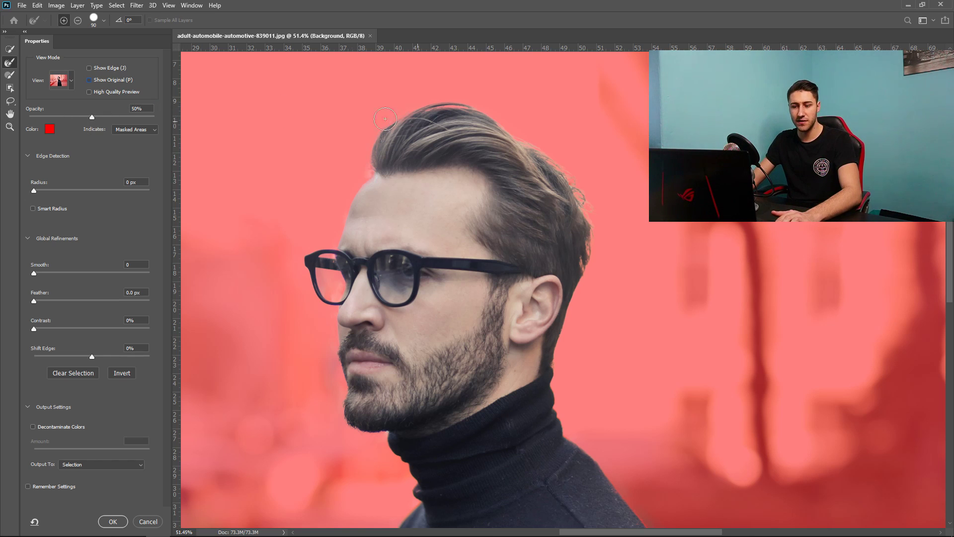
click(49, 129)
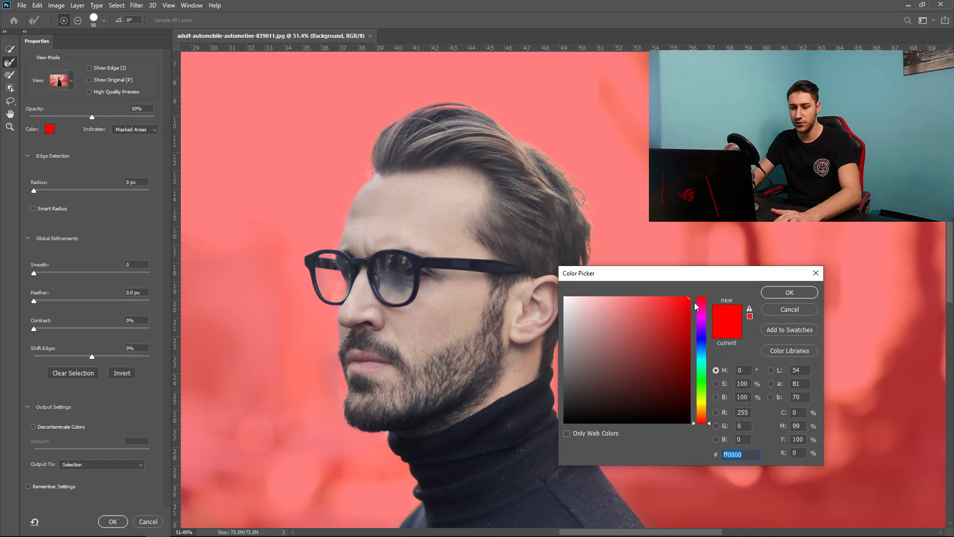
drag(681, 277, 491, 154)
click(508, 230)
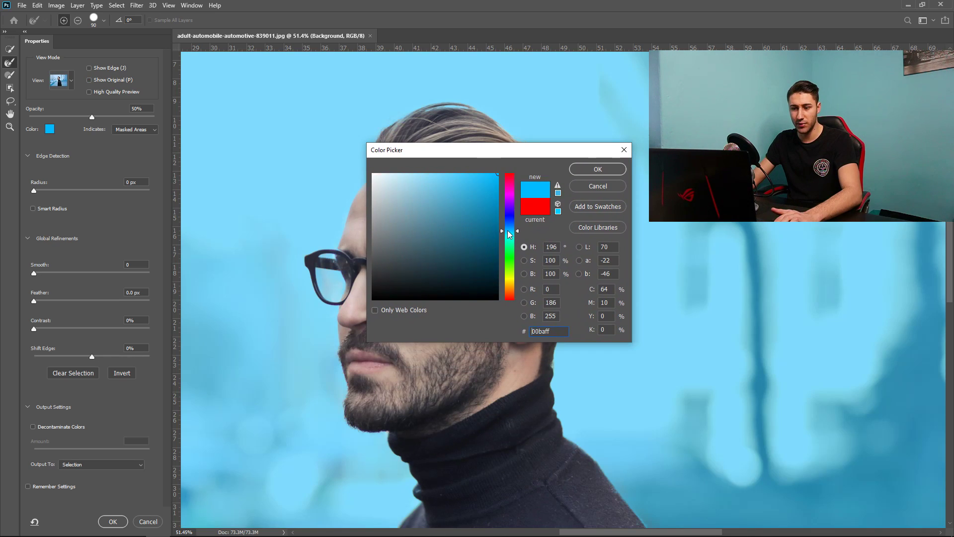
mouse_move(441, 246)
mouse_down()
mouse_move(343, 343)
mouse_move(383, 187)
mouse_move(294, 107)
mouse_move(357, 316)
mouse_up()
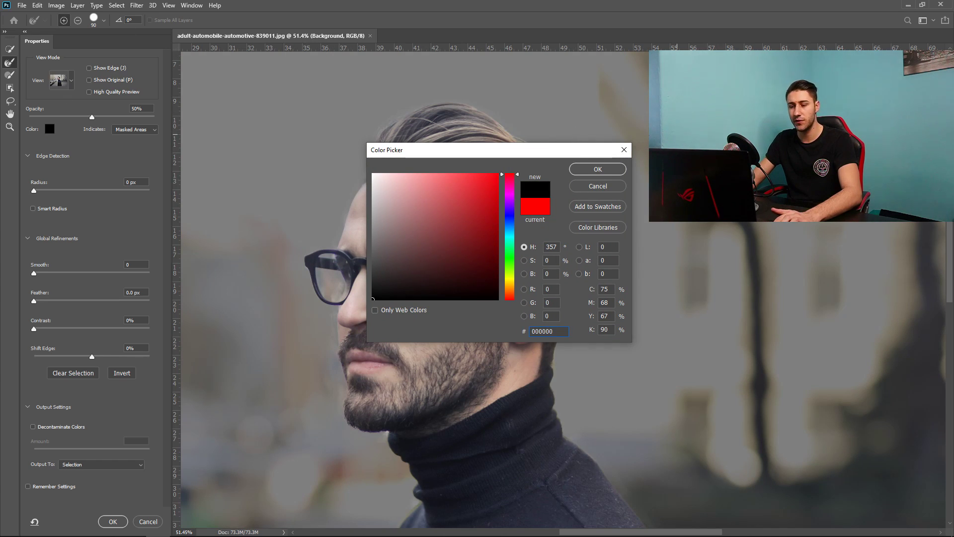
click(578, 190)
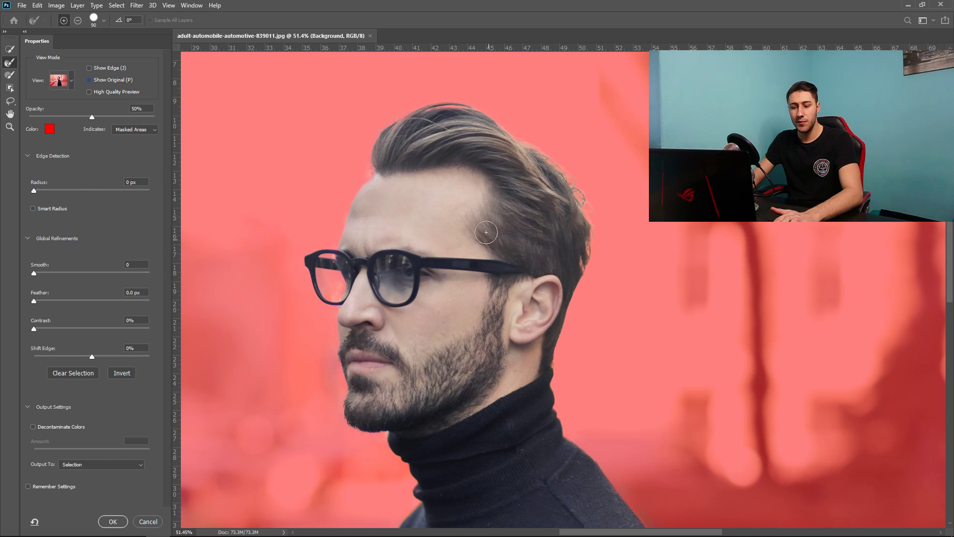
scroll(330, 181, up, 1)
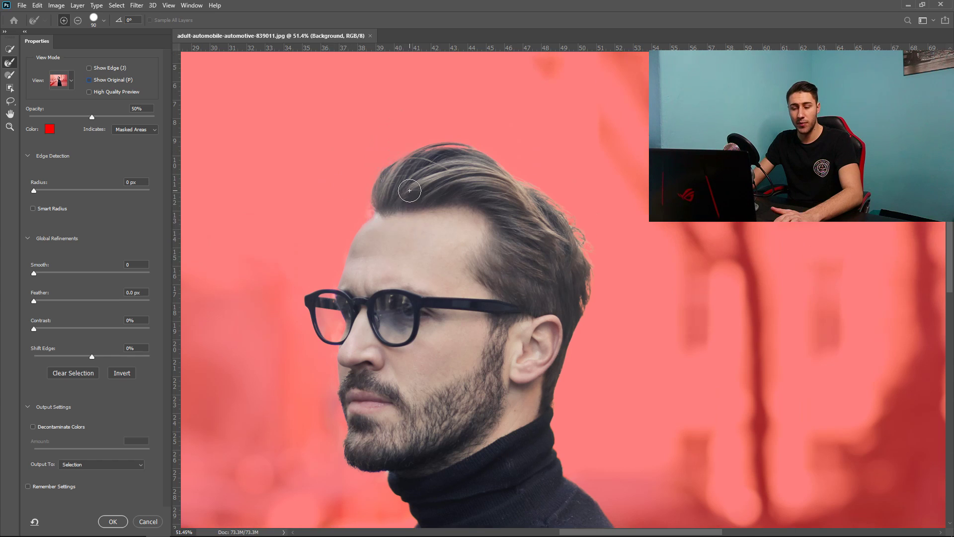
scroll(419, 195, down, 1)
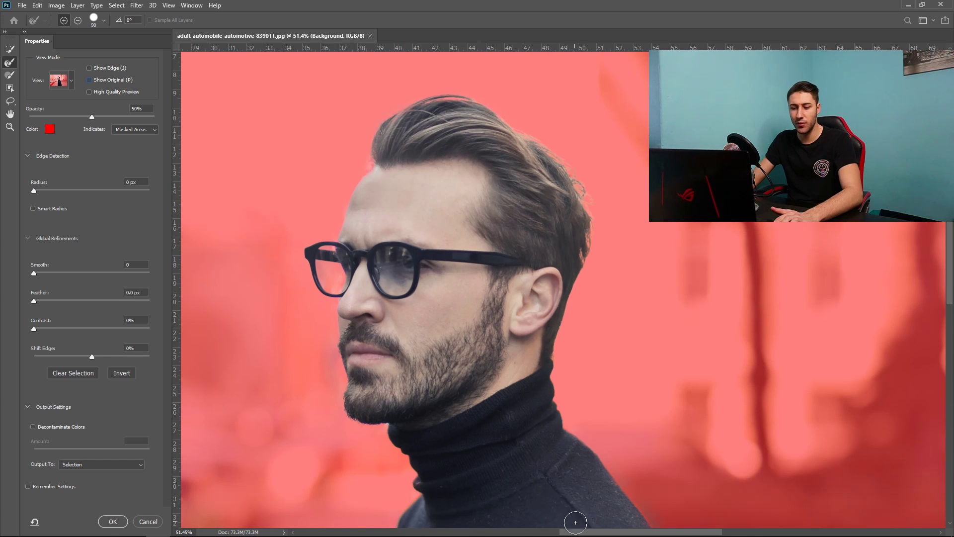
scroll(582, 533, right, 1)
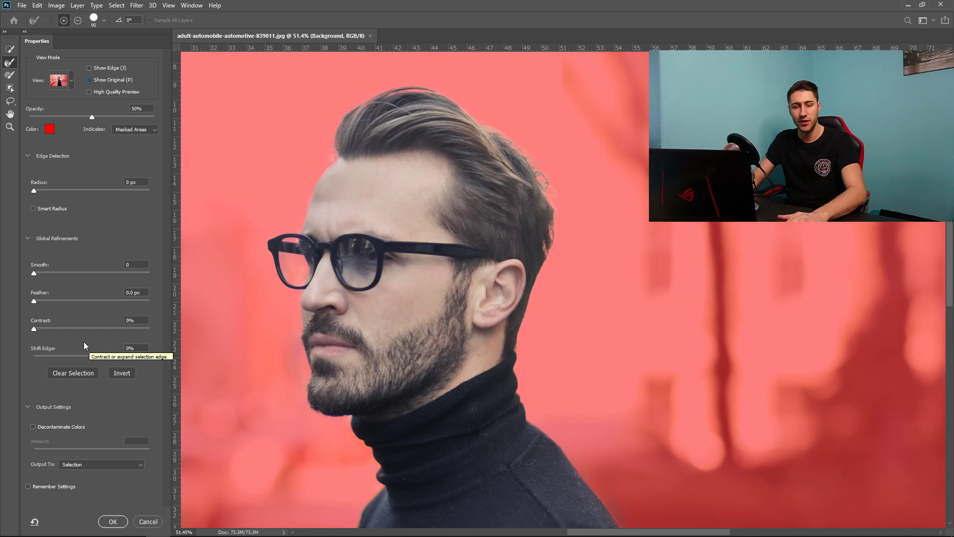
- Brush along the bearded chin edge to clean up the stray background hairs
scroll(478, 280, up, 1)
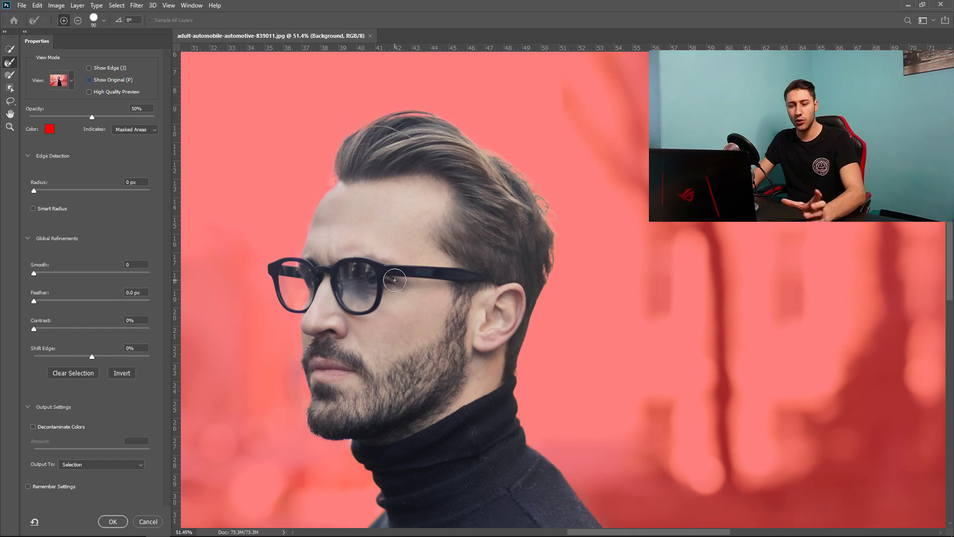
scroll(477, 279, down, 1)
scroll(478, 280, down, 1)
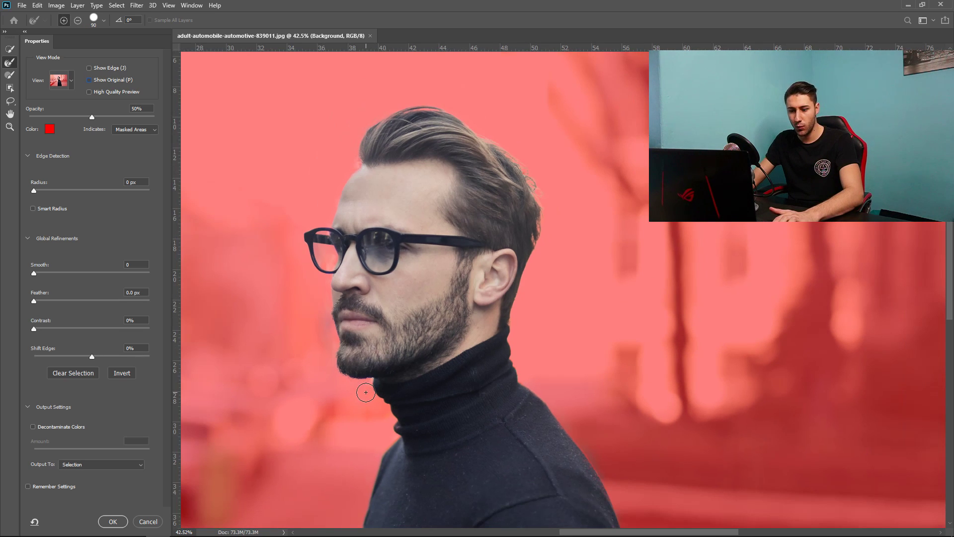
scroll(357, 412, up, 5)
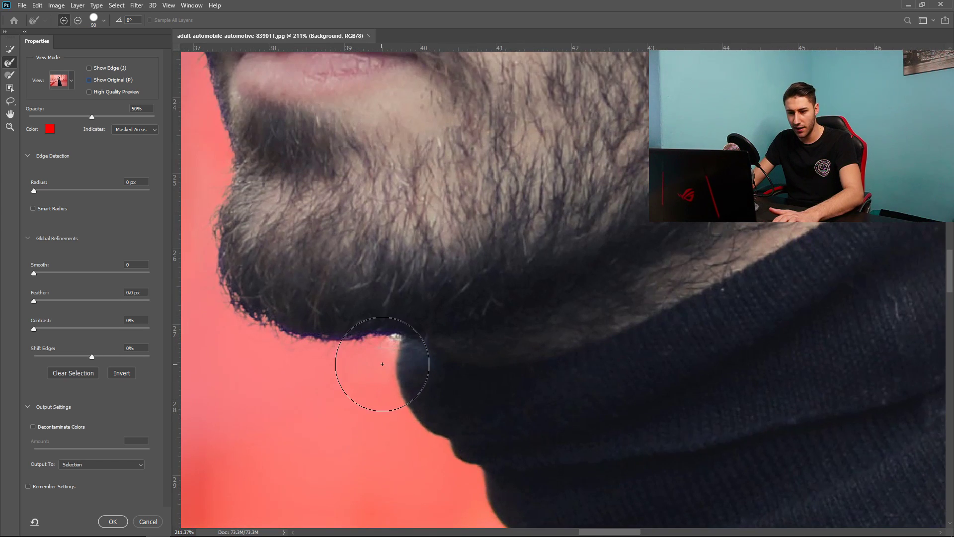
drag(382, 363, 406, 359)
scroll(426, 387, down, 2)
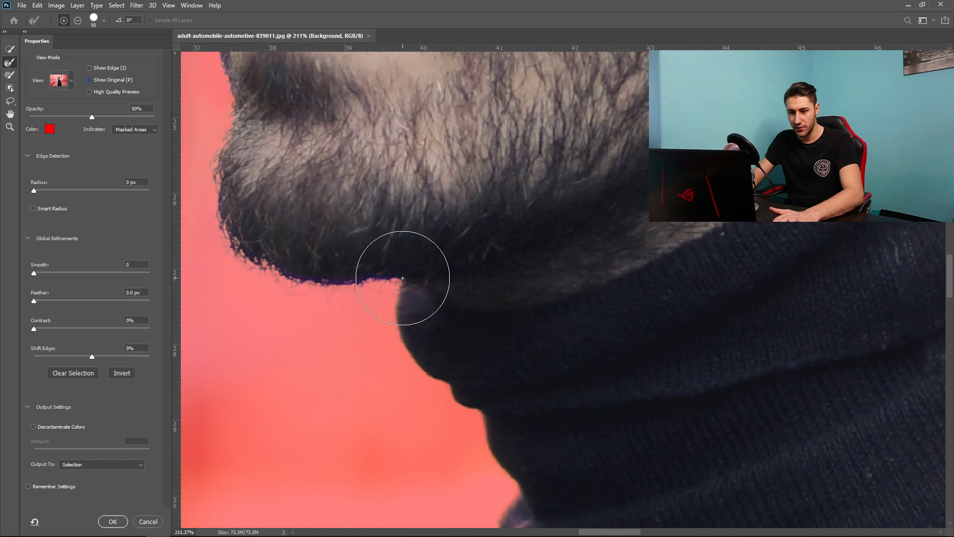
scroll(473, 315, down, 5)
key(w)
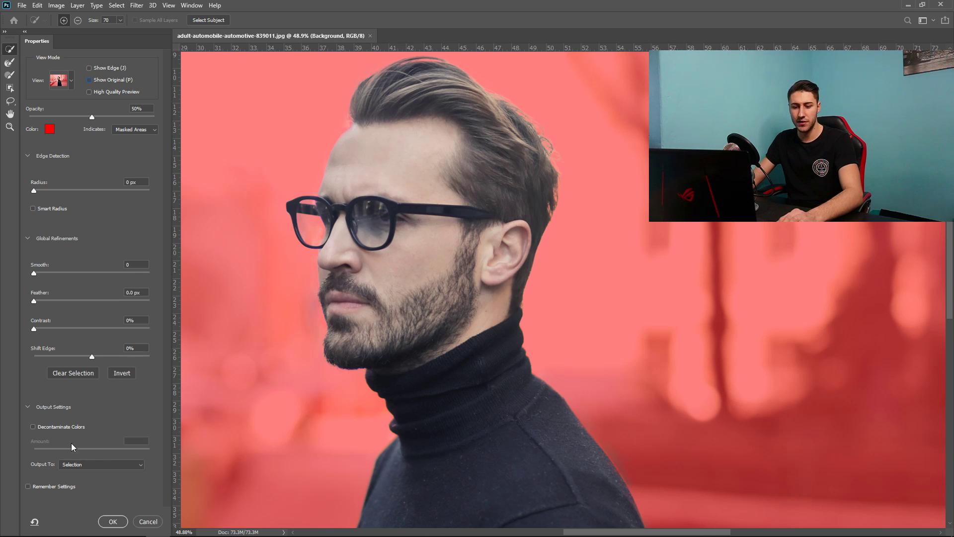
- Set Select and Mask output to New Layer and apply the refined cutout
click(82, 466)
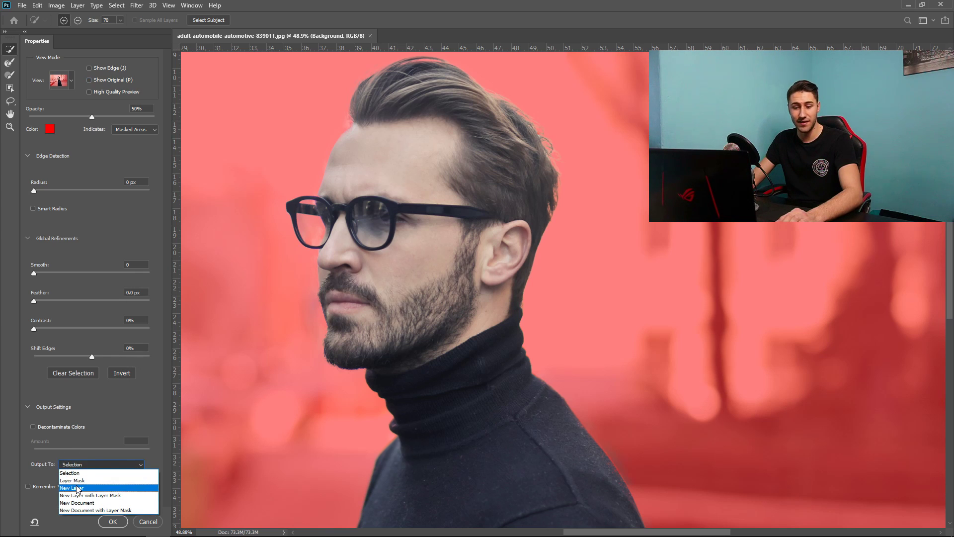
click(78, 488)
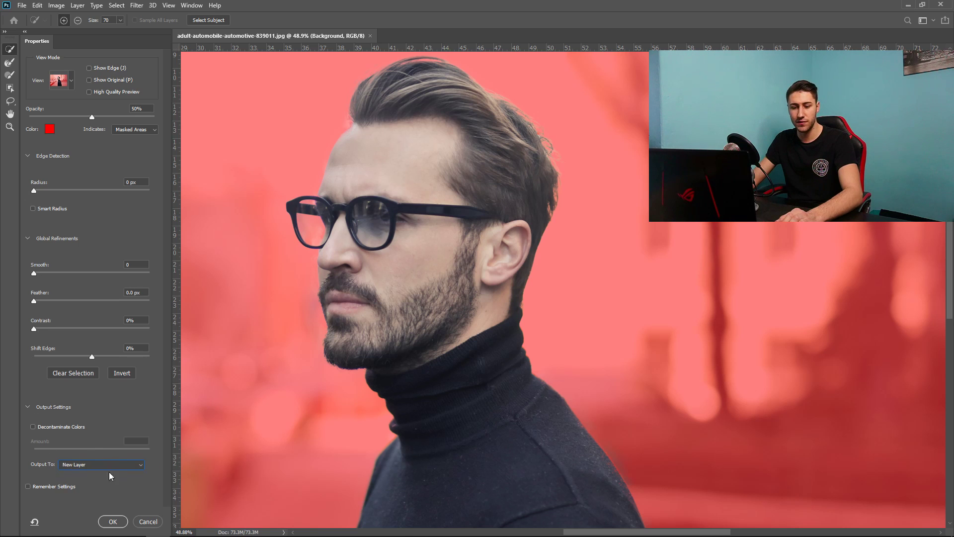
click(113, 521)
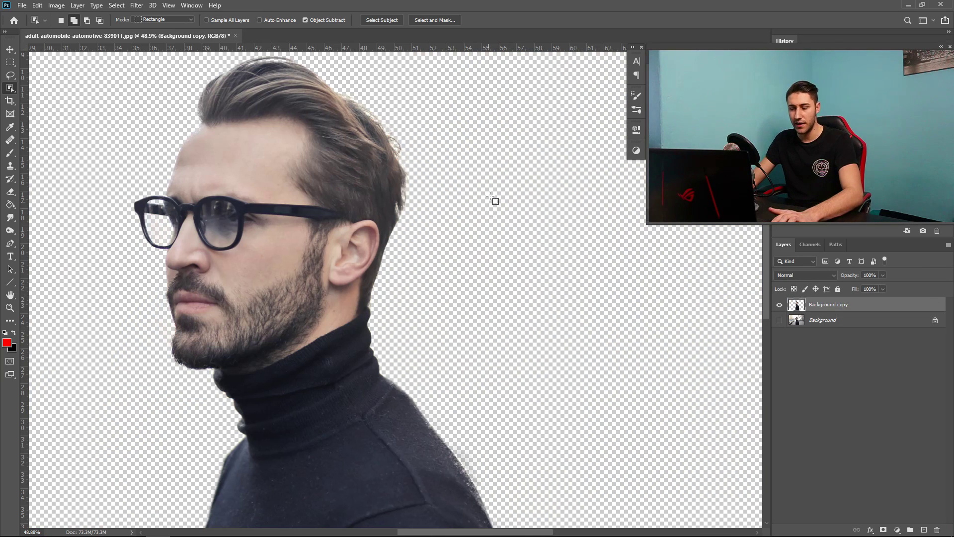
- Fit the image on screen and toggle the Background layer's visibility to check the cutout
scroll(370, 264, down, 2)
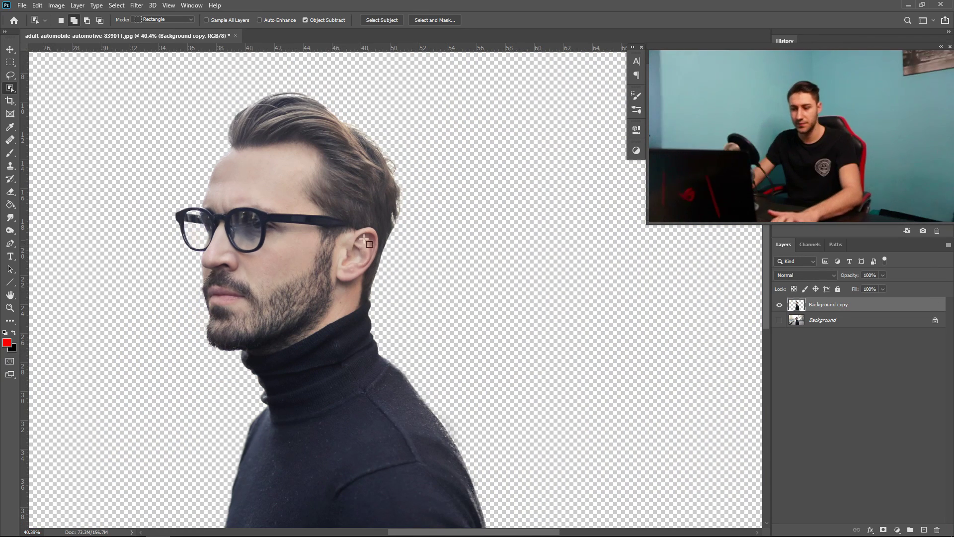
key(ctrl+0)
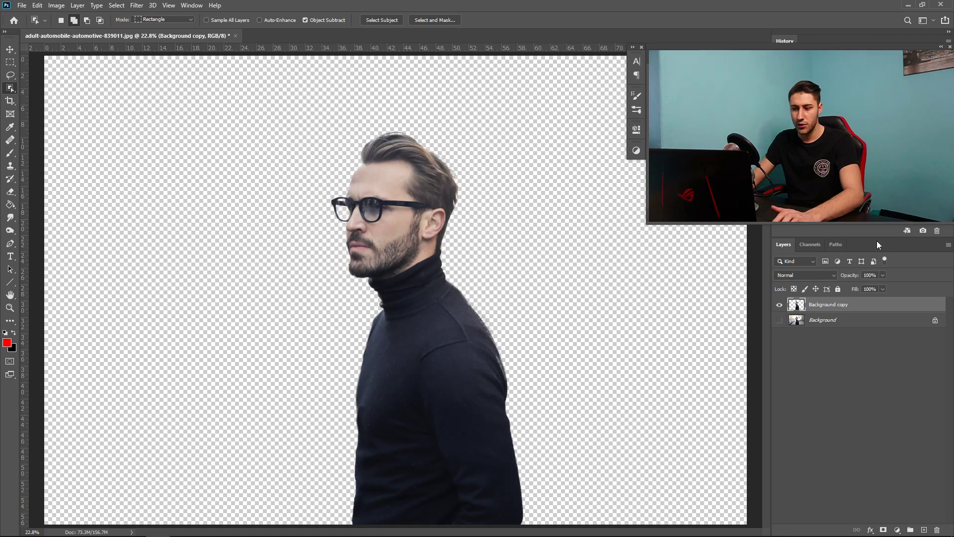
click(779, 320)
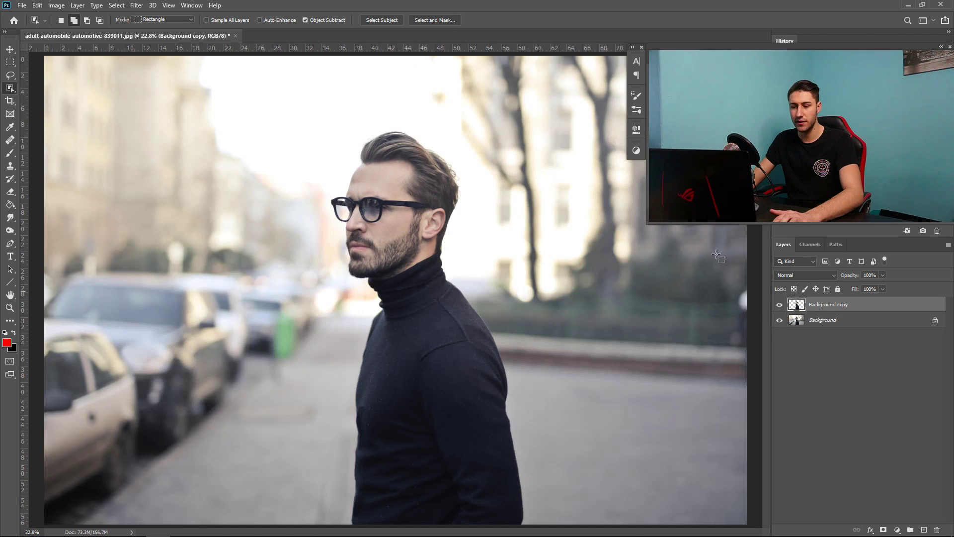
click(779, 320)
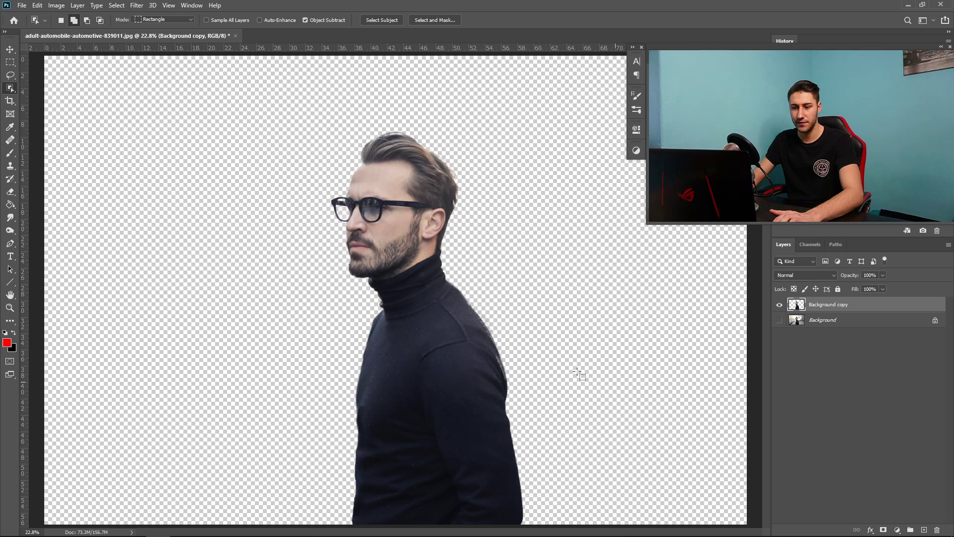
- Switch to the Move tool and zoom in on the cutout
click(10, 49)
scroll(356, 249, up, 10)
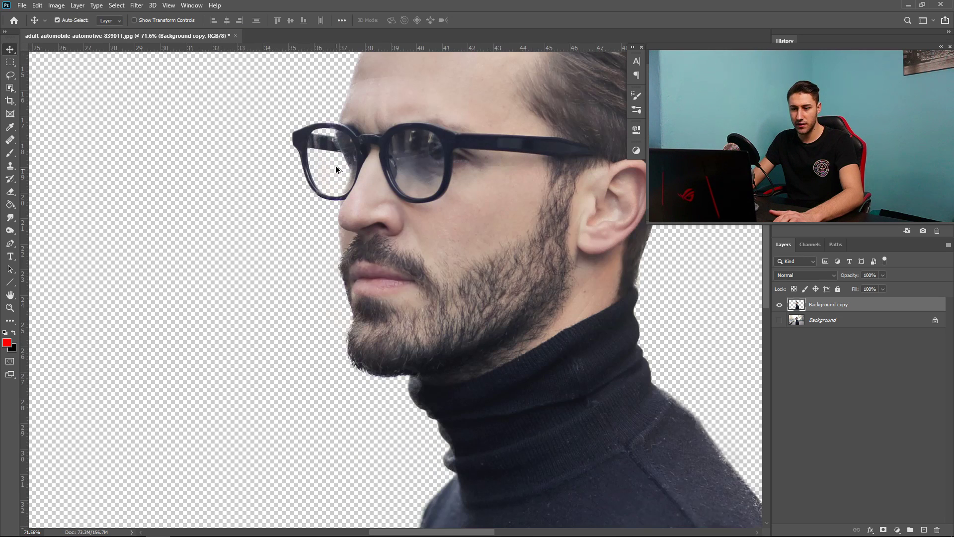
scroll(335, 162, up, 5)
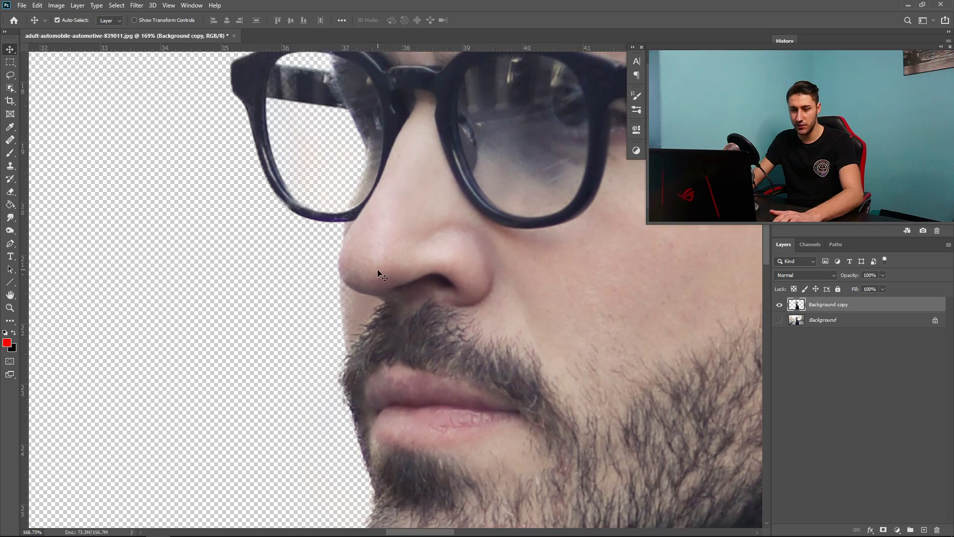
scroll(352, 204, up, 6)
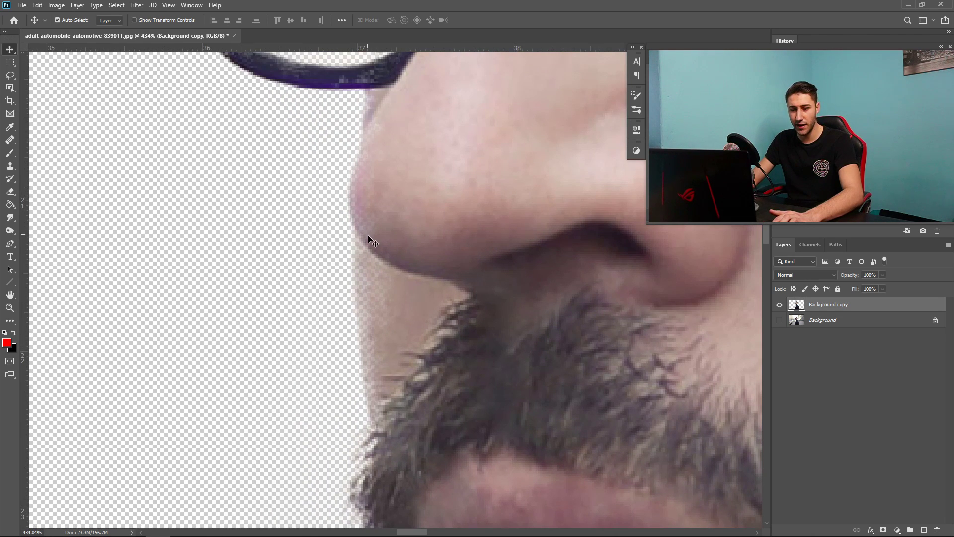
scroll(368, 236, down, 1)
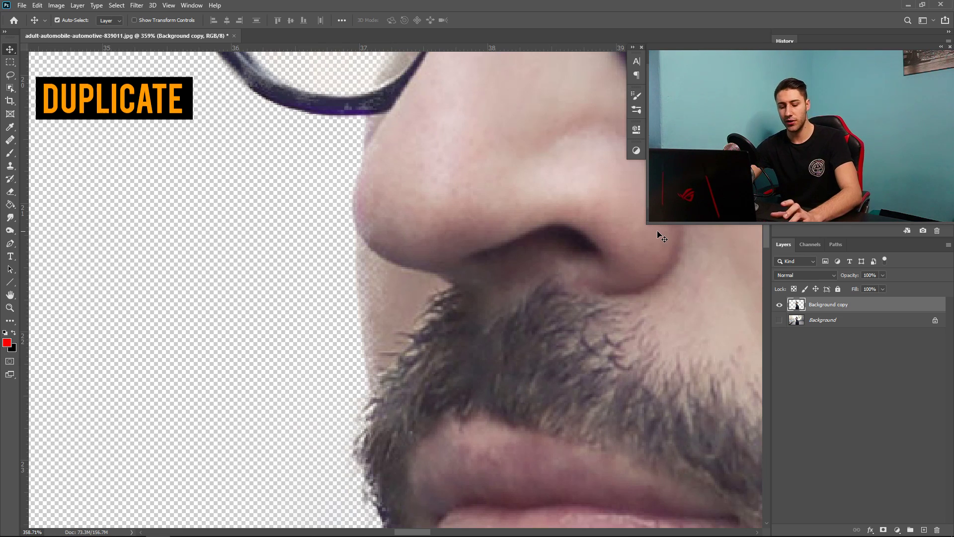
key(ctrl+j)
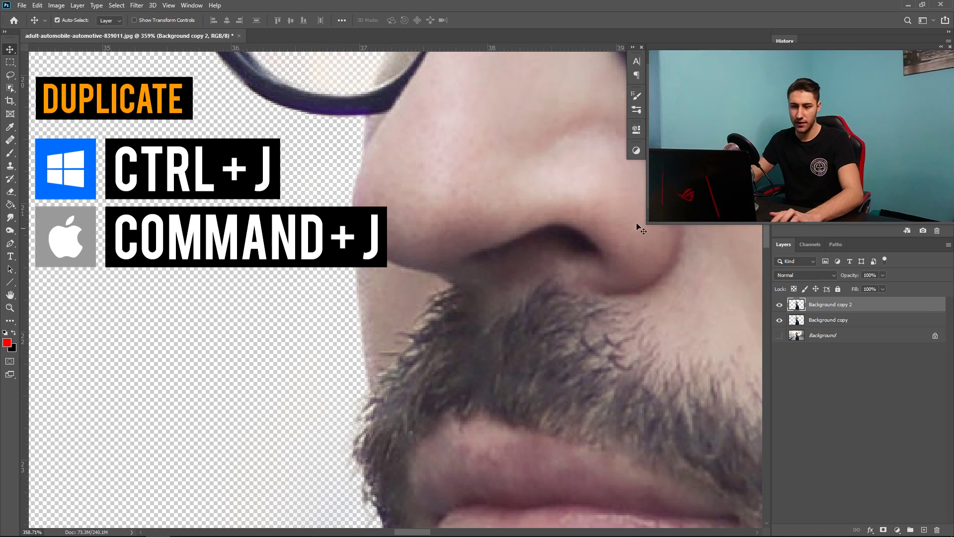
scroll(544, 213, down, 4)
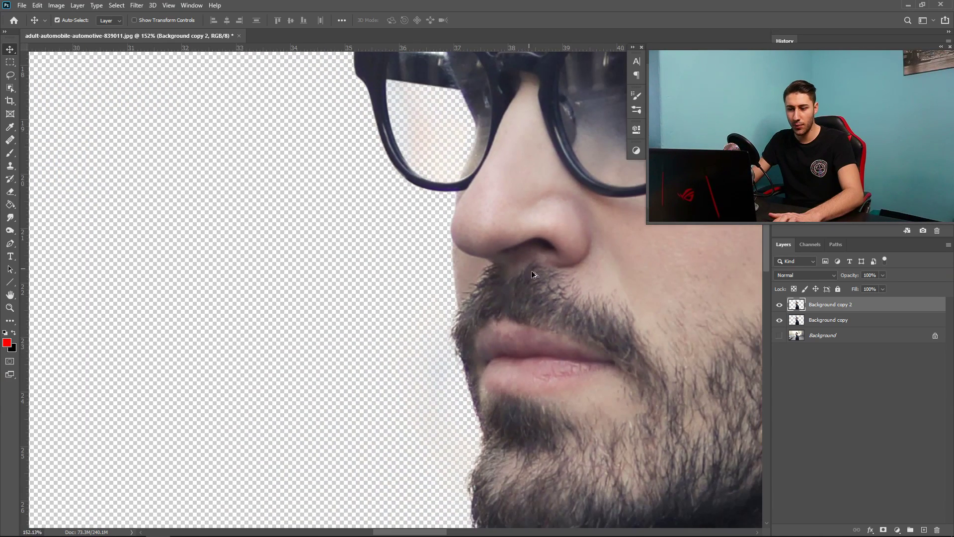
scroll(534, 274, down, 6)
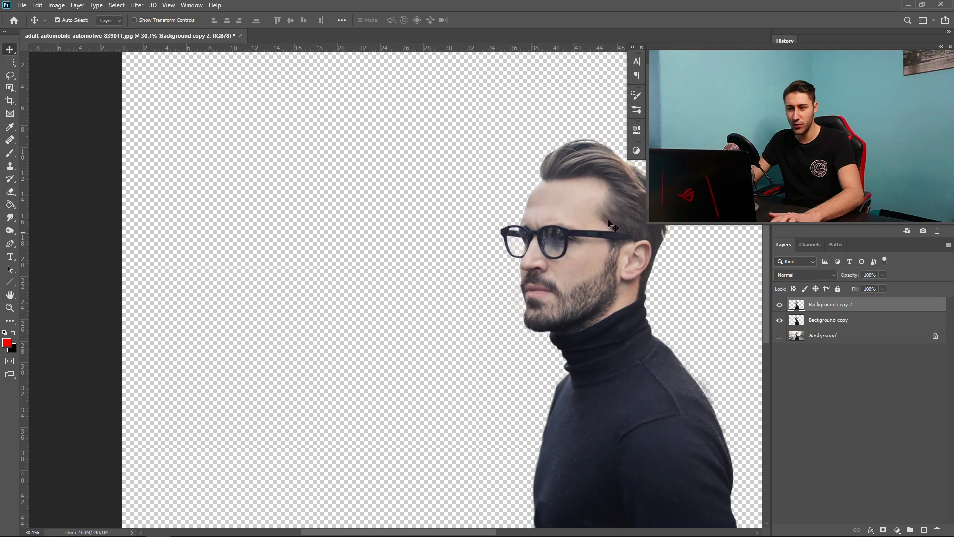
scroll(587, 151, up, 8)
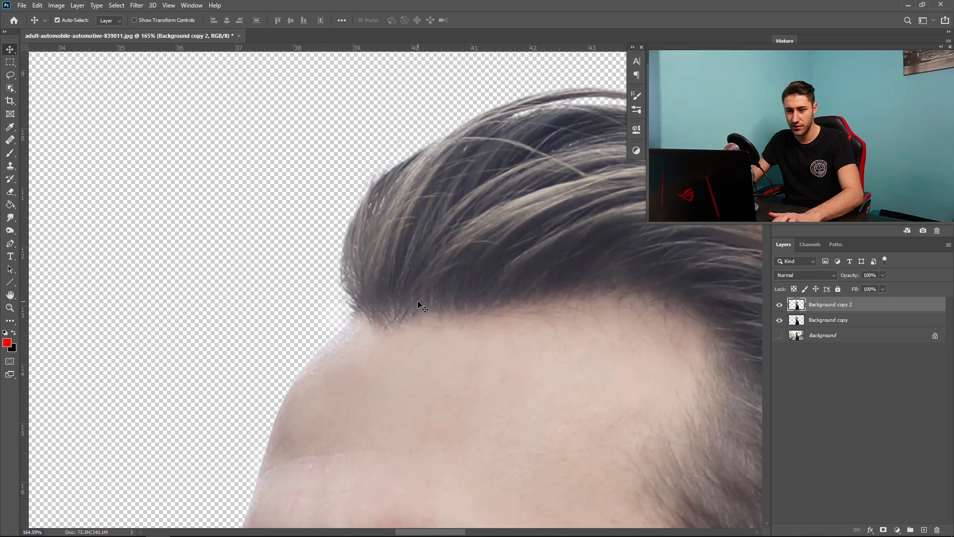
scroll(417, 304, down, 6)
scroll(309, 350, up, 1)
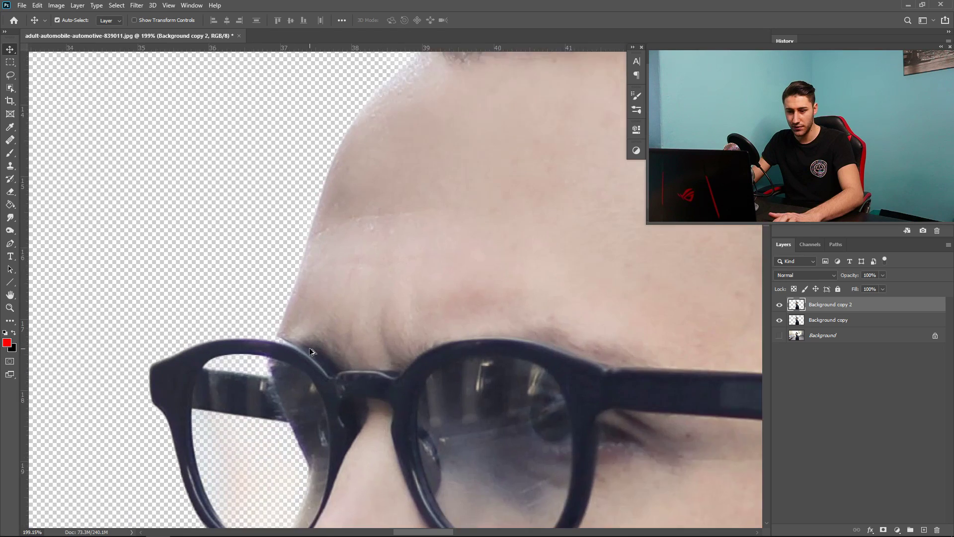
scroll(309, 351, down, 8)
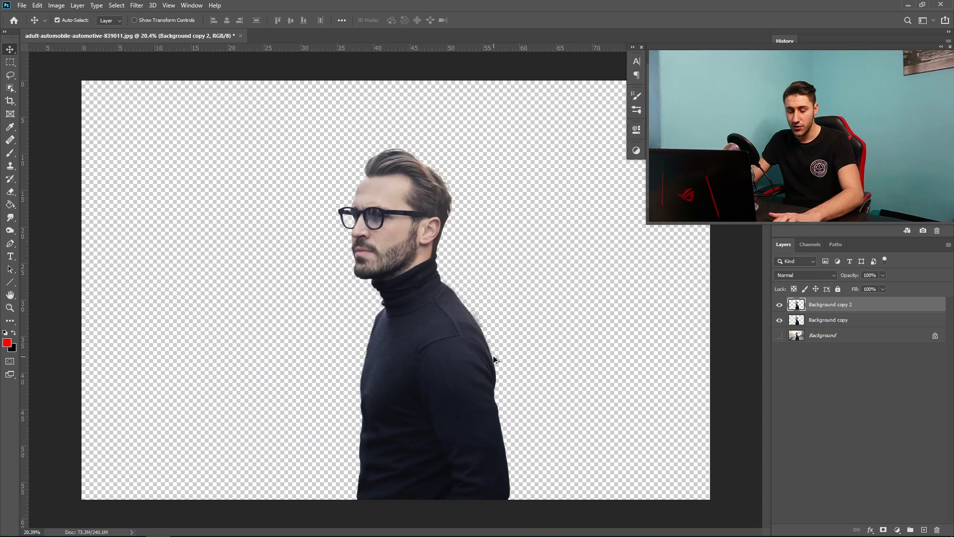
- Convert Background copy and Background copy 2 into one smart object, then rasterize it
shift+click(834, 321)
right_click(843, 321)
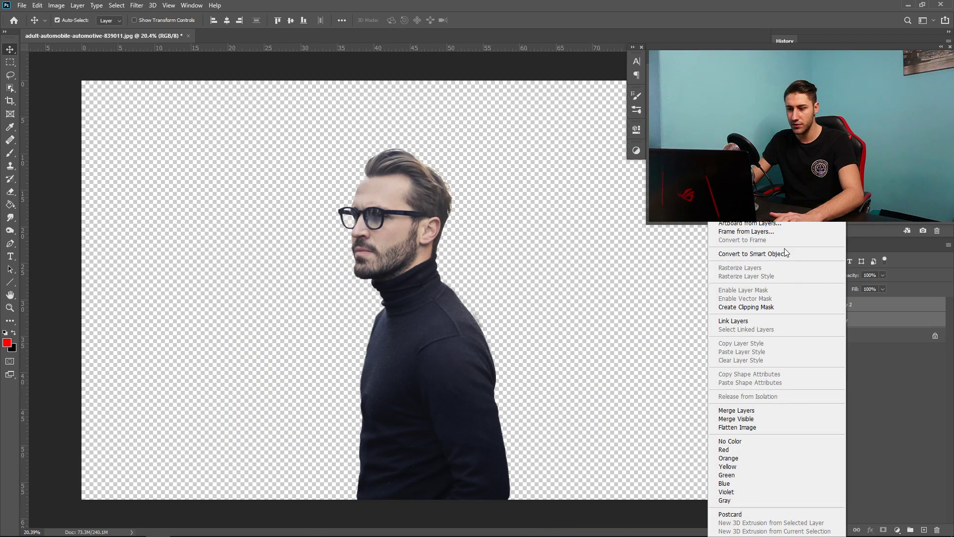
click(754, 256)
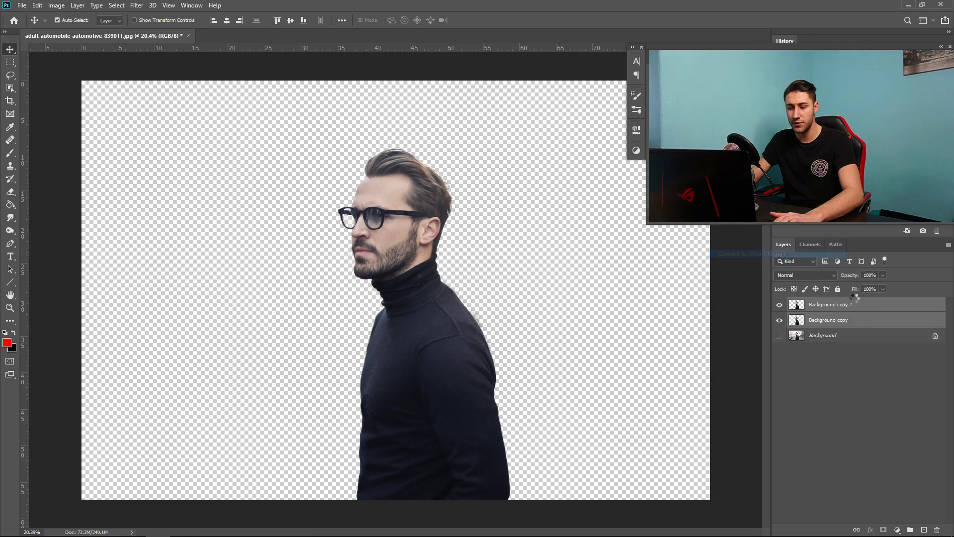
right_click(823, 306)
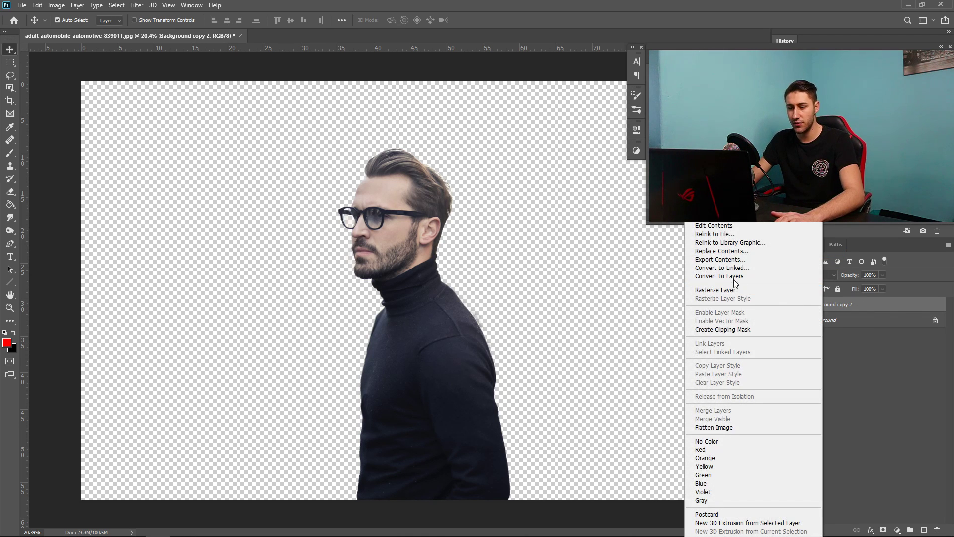
click(718, 290)
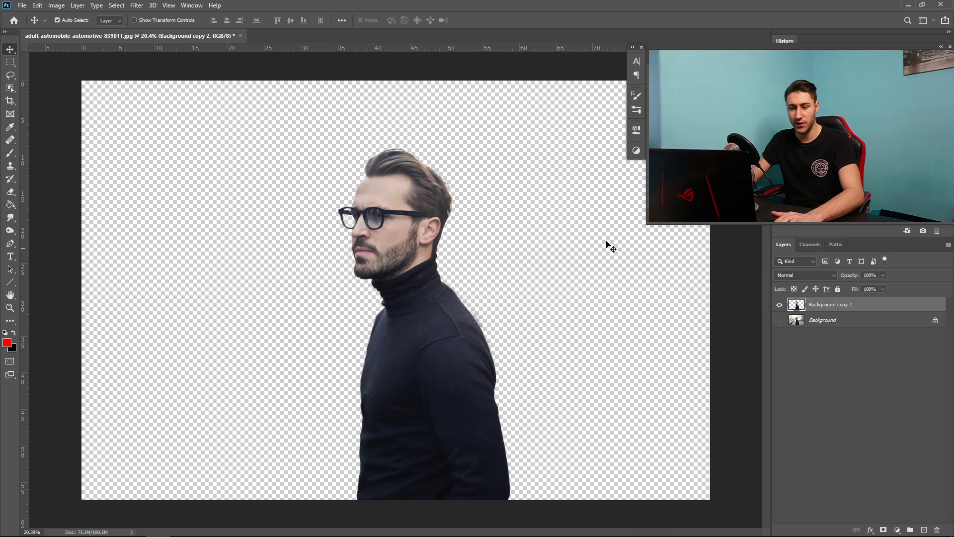